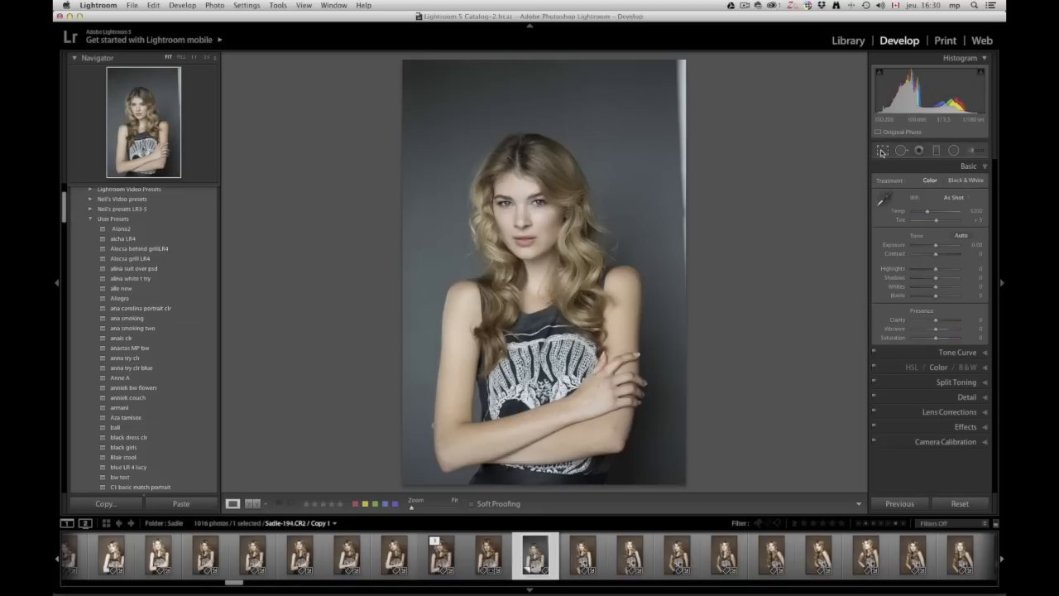
Crop the portrait tighter at its original aspect ratio, cutting out the bright strip beside the backdrop, and reposition the model in the frame.
click(883, 152)
drag(685, 60, 682, 77)
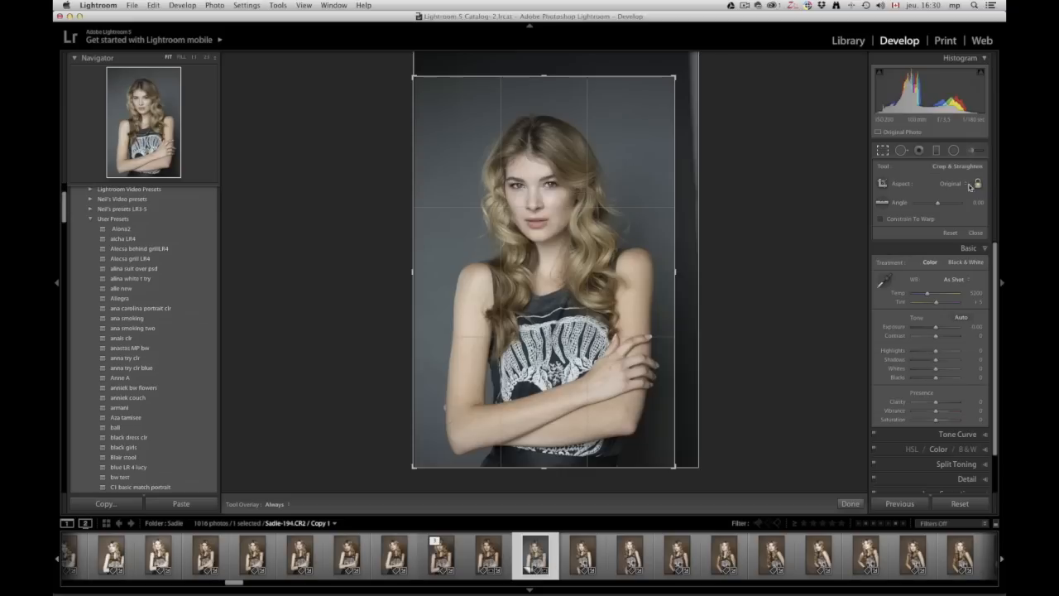
drag(674, 77, 672, 80)
drag(631, 155, 622, 155)
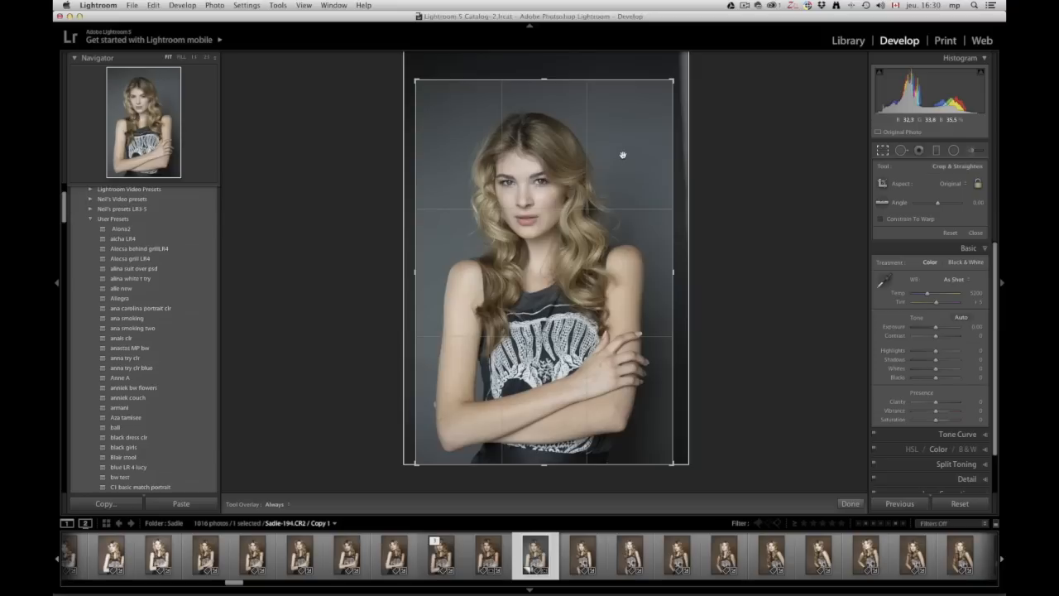
drag(671, 80, 667, 87)
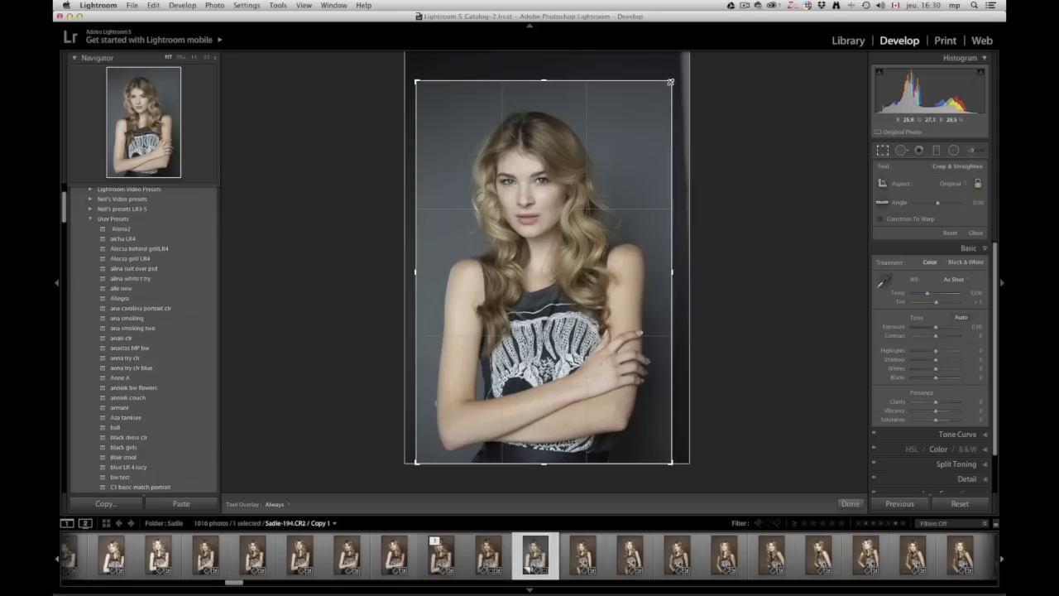
drag(601, 186, 599, 185)
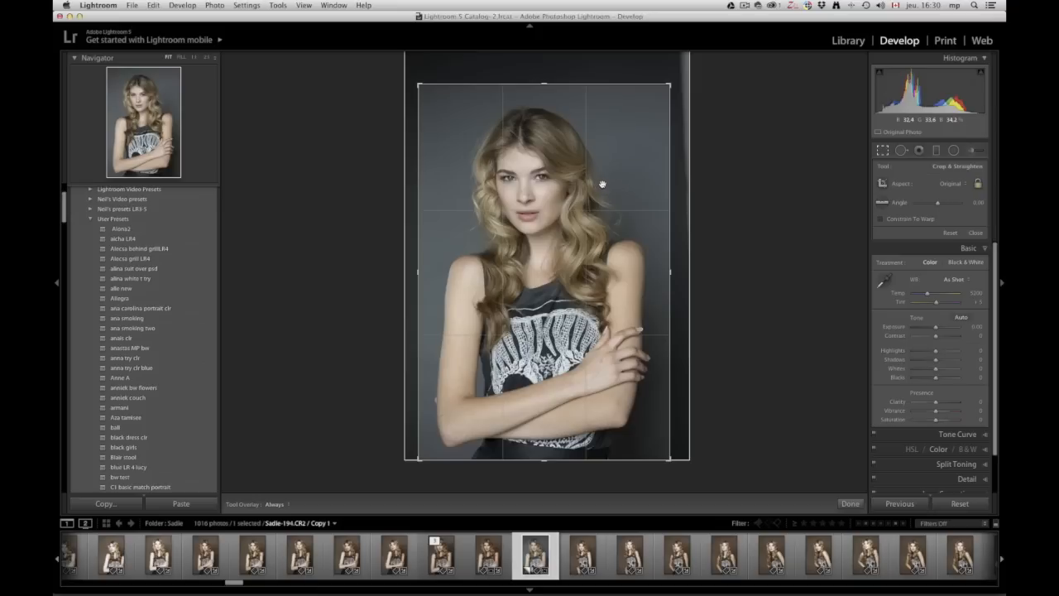
key(r)
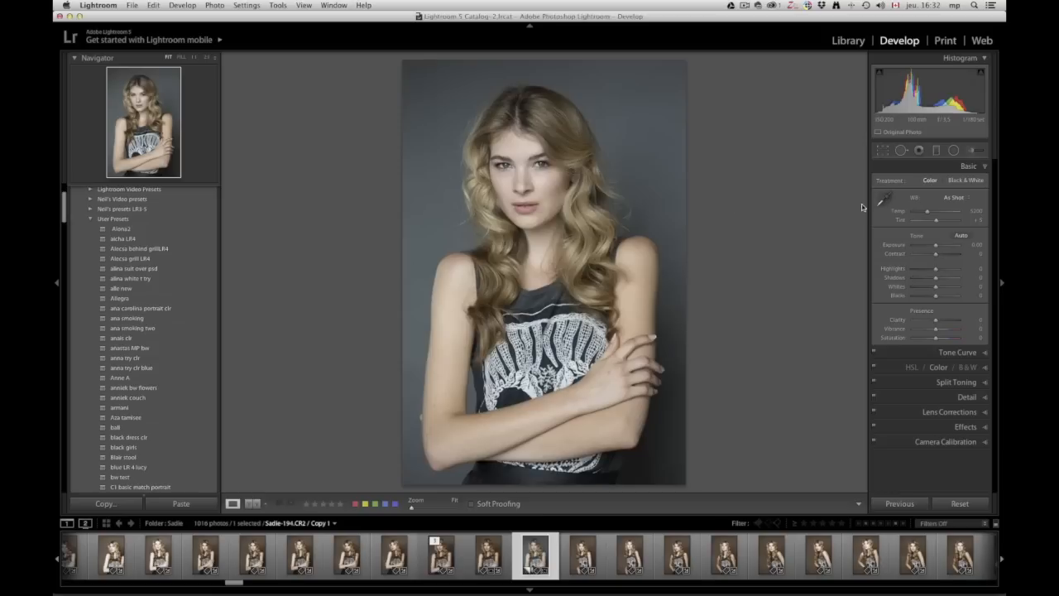
Set the white balance by sampling the grey backdrop beside the model's hair as the neutral target.
click(883, 204)
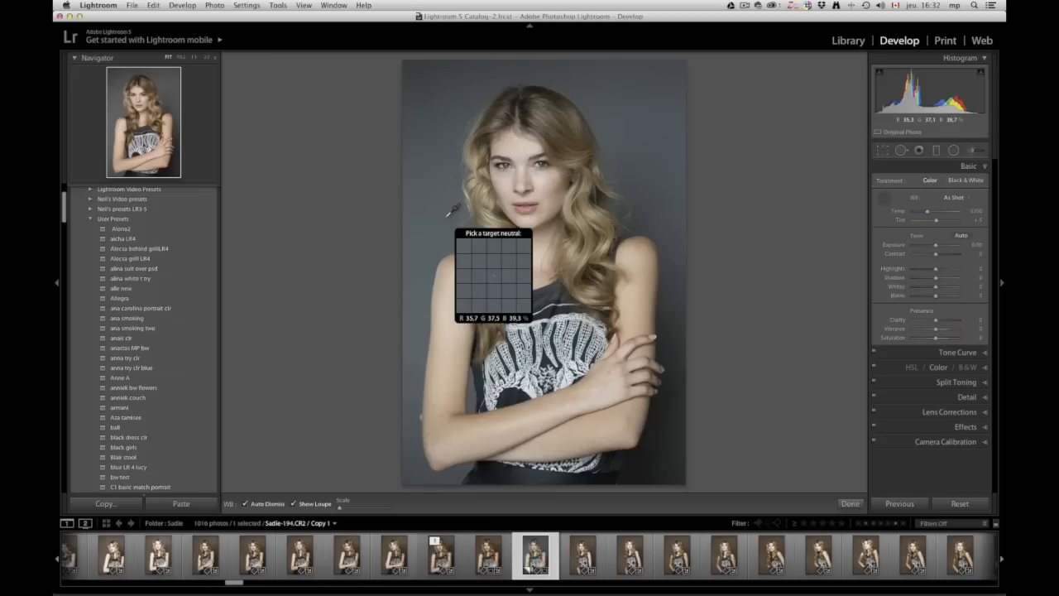
click(448, 217)
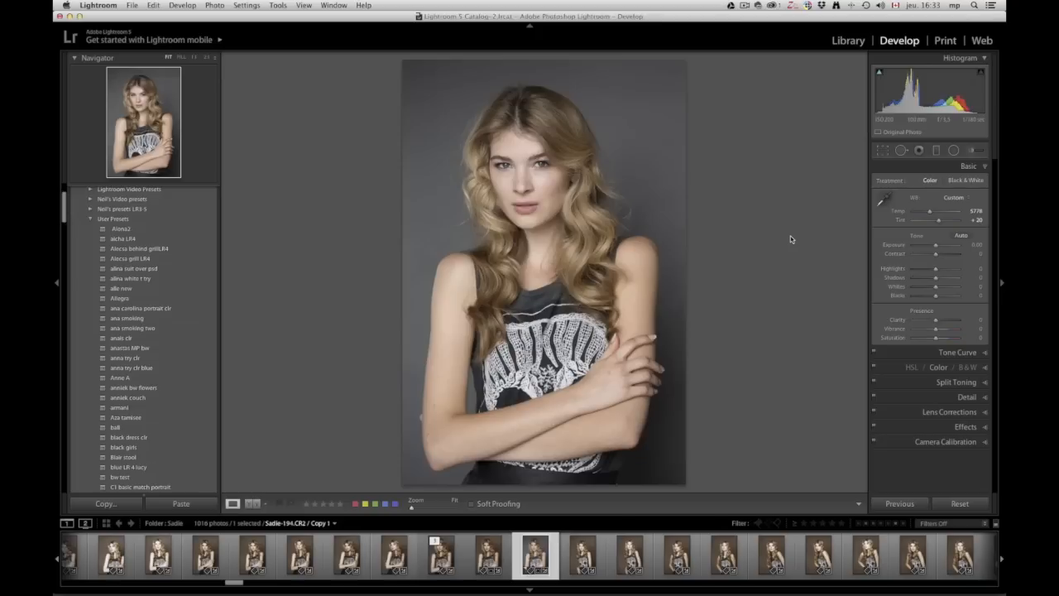
Split-tone the shadows with hue 35 and saturation 33, and set the split toning balance to -20.
click(958, 383)
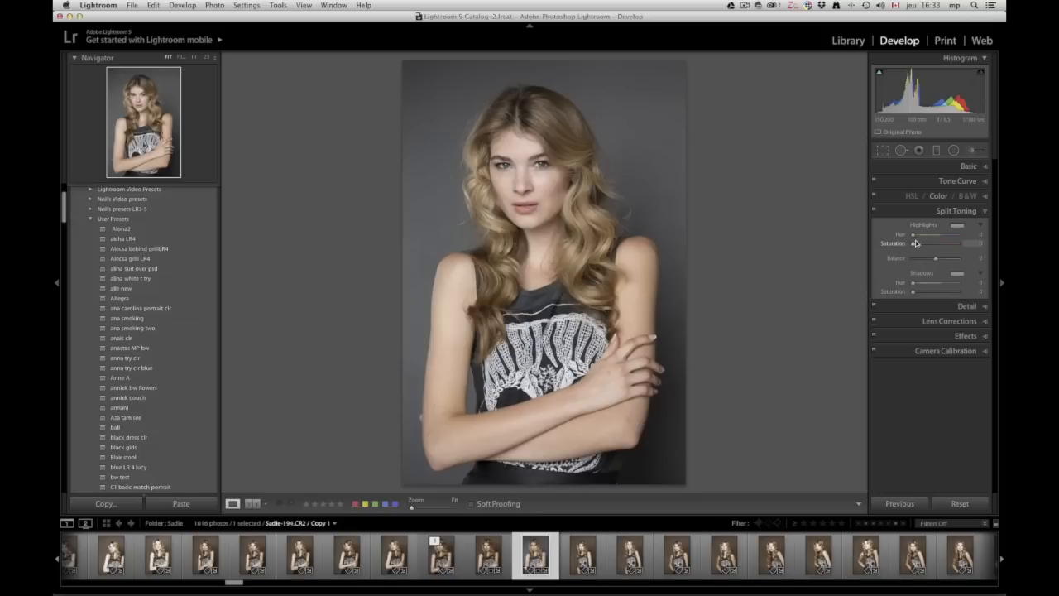
drag(914, 292, 906, 296)
drag(914, 293, 940, 295)
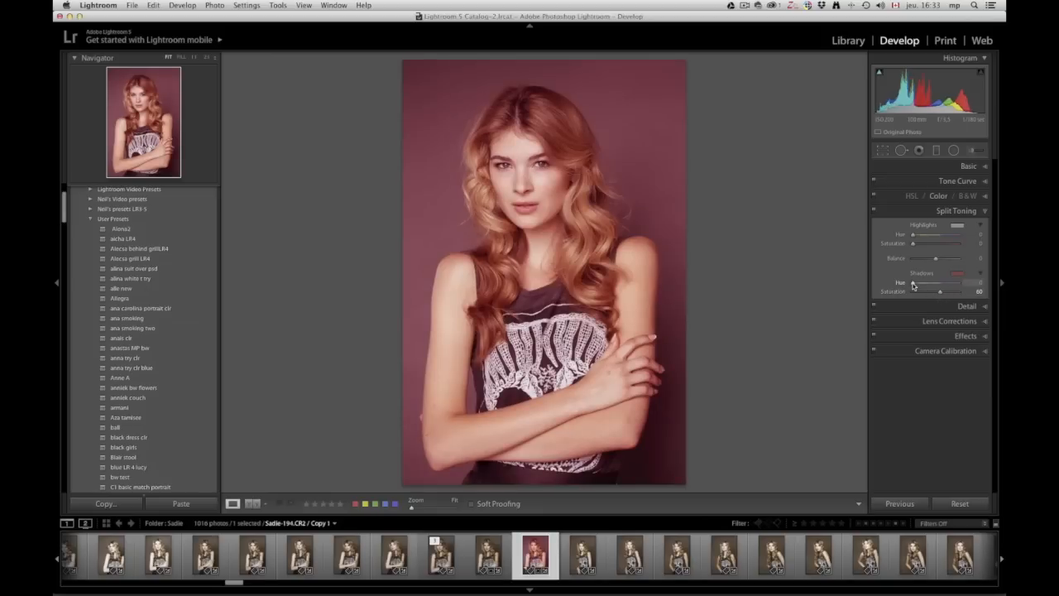
drag(914, 285, 917, 287)
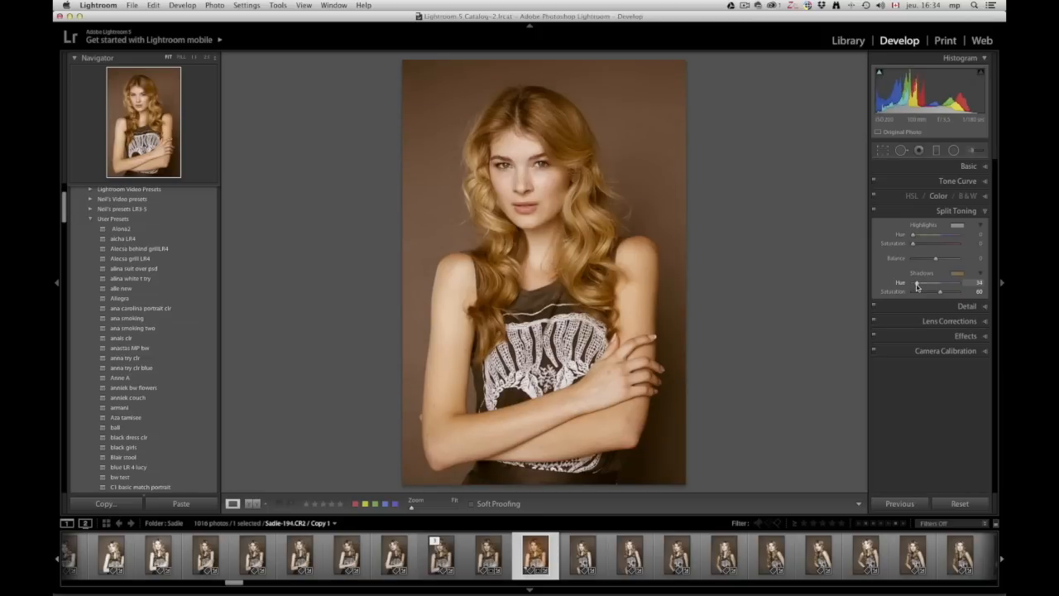
drag(918, 287, 916, 287)
drag(943, 293, 925, 297)
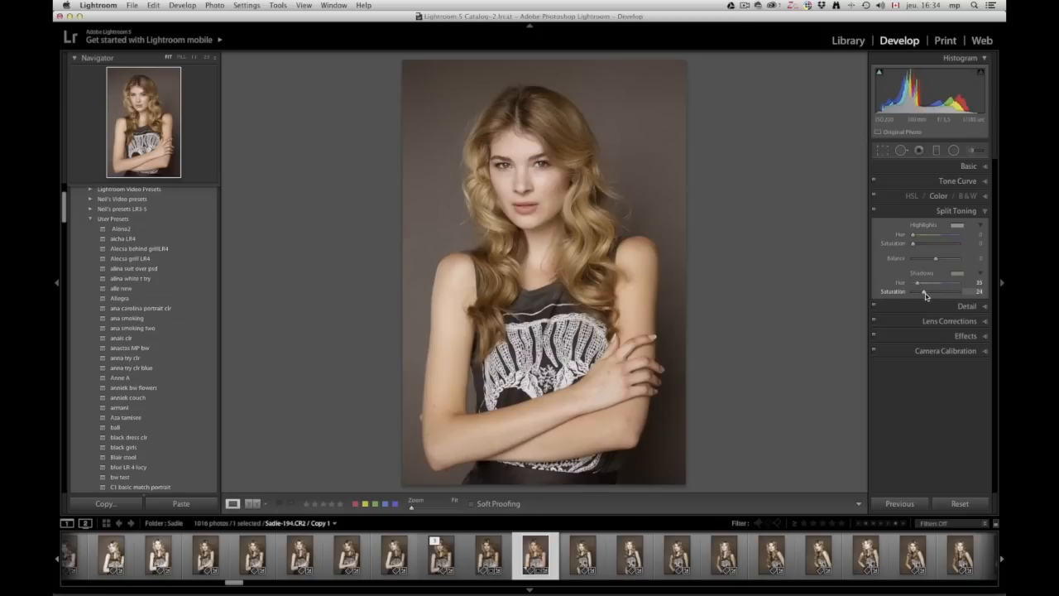
drag(926, 296, 927, 295)
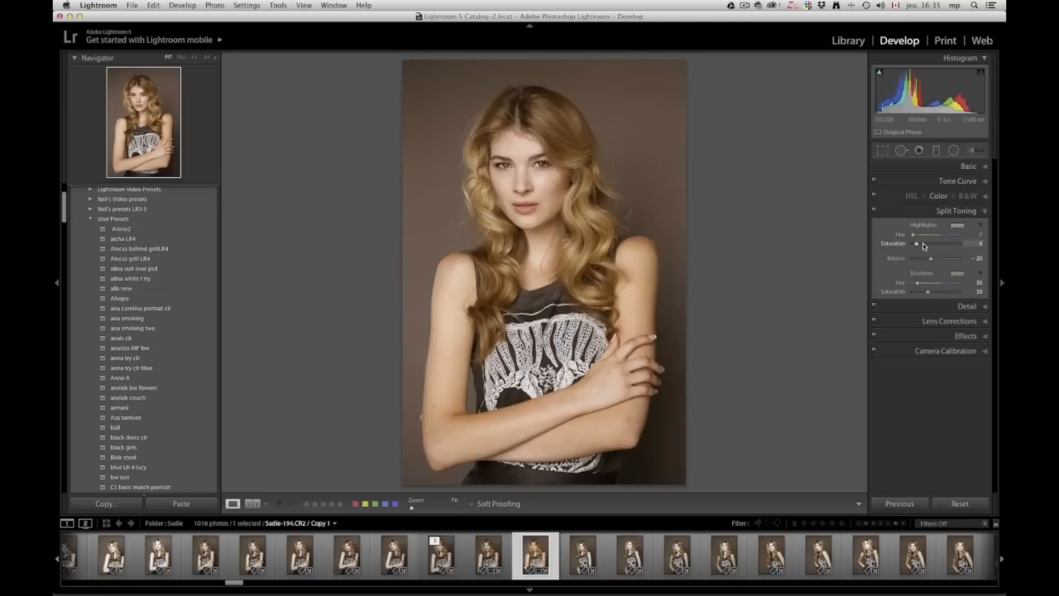
Split-tone the highlights with hue 222 and saturation 15.
mouse_move(924, 246)
mouse_down()
mouse_move(960, 246)
mouse_move(918, 238)
mouse_move(942, 238)
mouse_up()
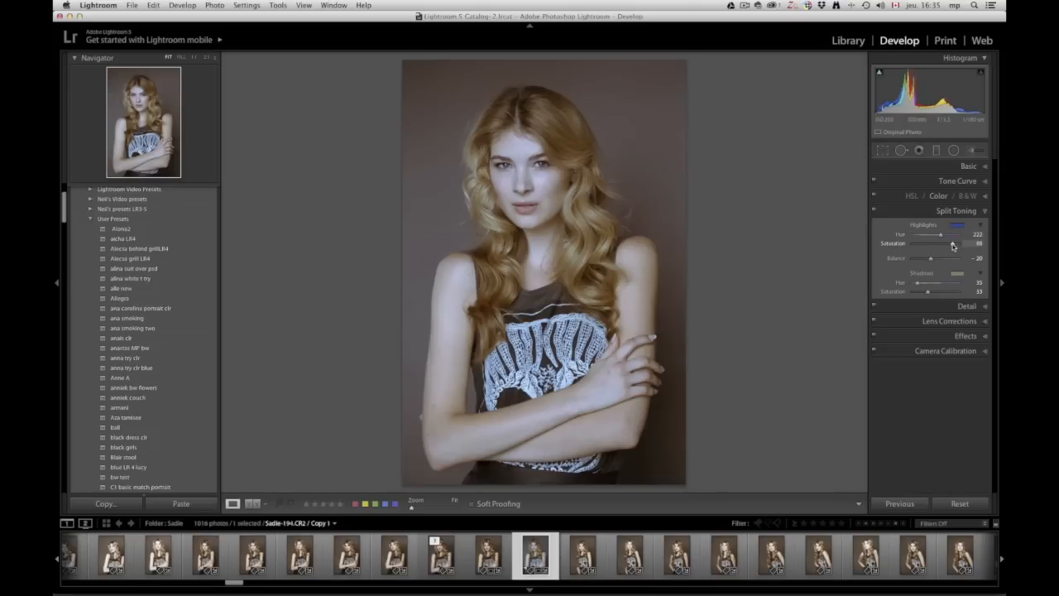
drag(954, 246, 920, 247)
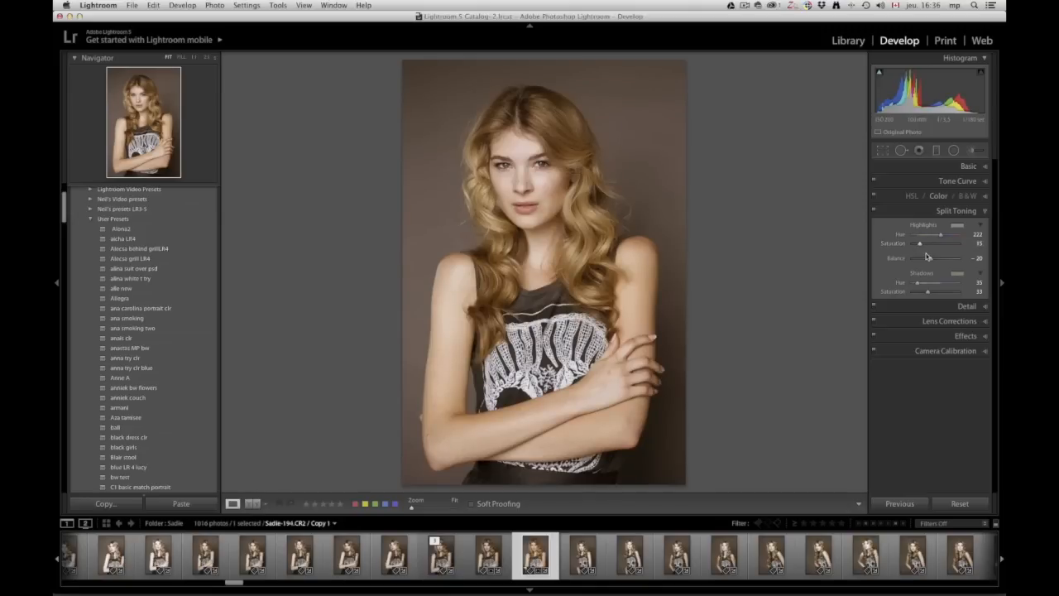
Compare the portrait with and without the split toning effects, leaving them enabled.
click(874, 211)
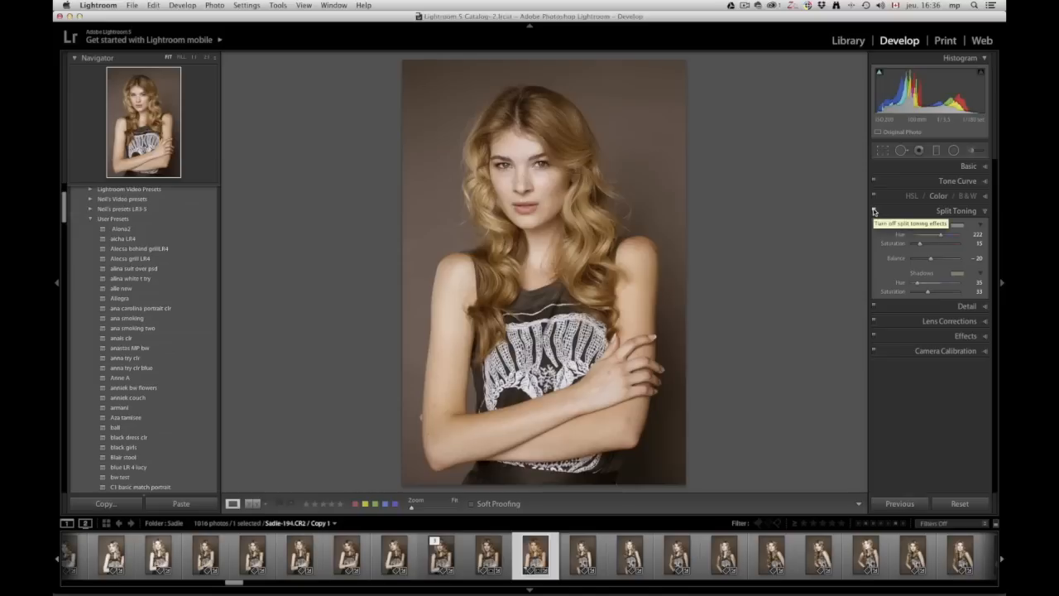
click(874, 211)
click(874, 211)
click(875, 211)
click(875, 211)
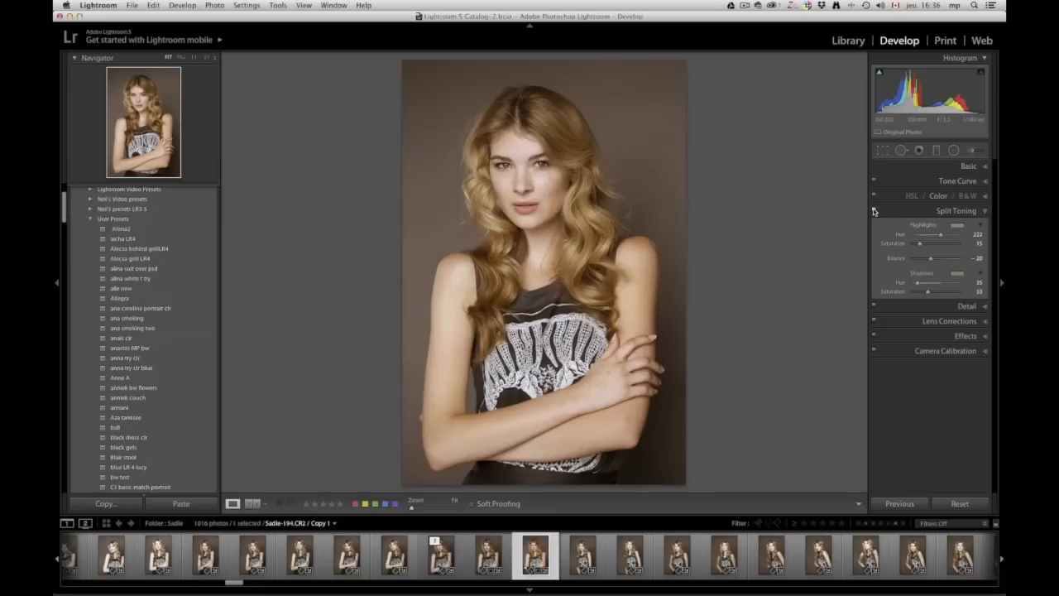
Set the basic clarity to +16, the exposure to -0.30 and the contrast to -6.
click(968, 166)
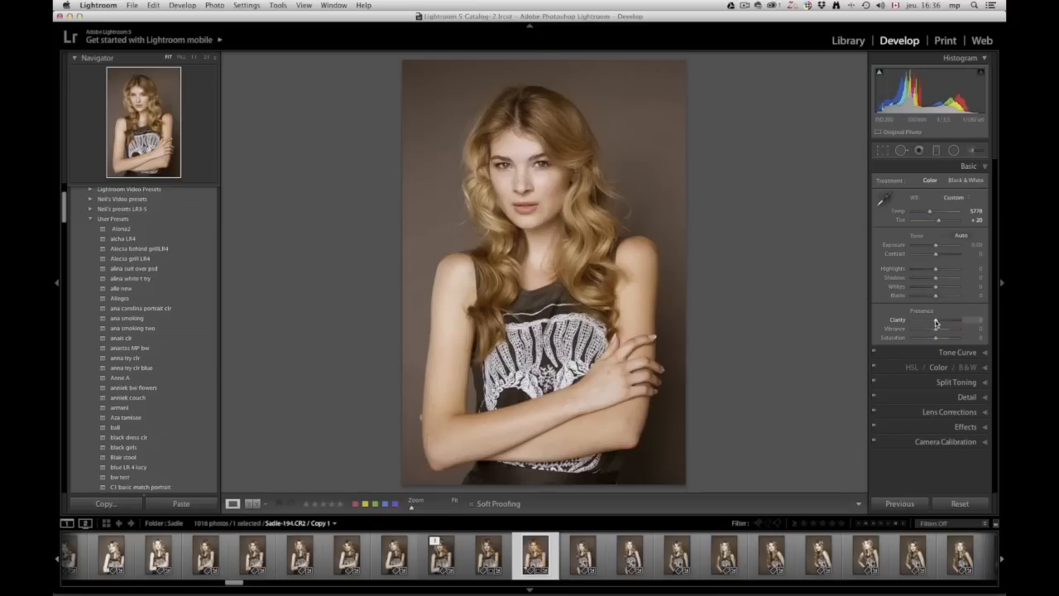
drag(936, 323, 939, 324)
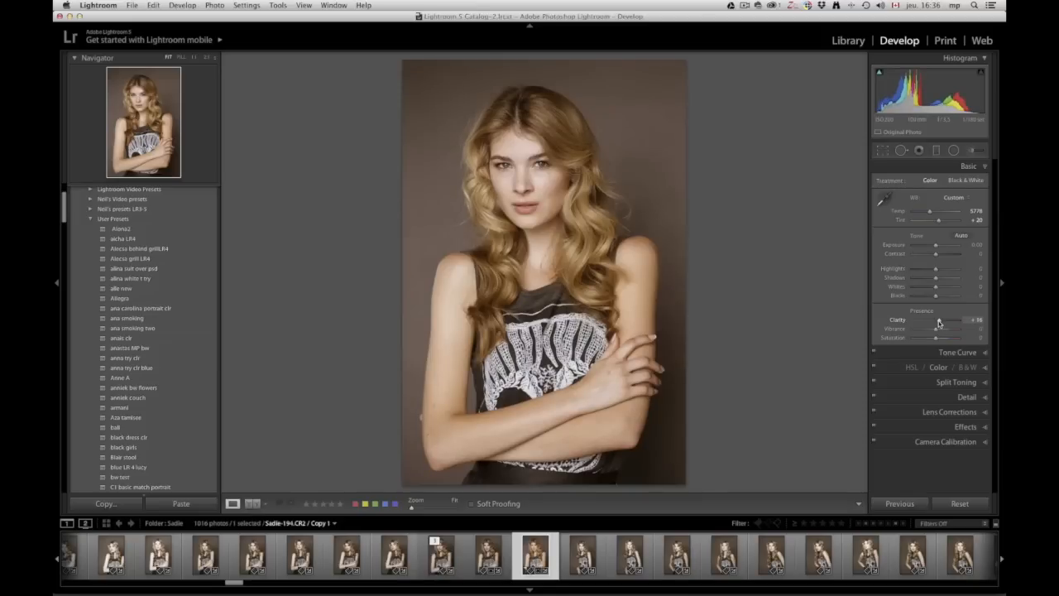
drag(938, 322, 939, 323)
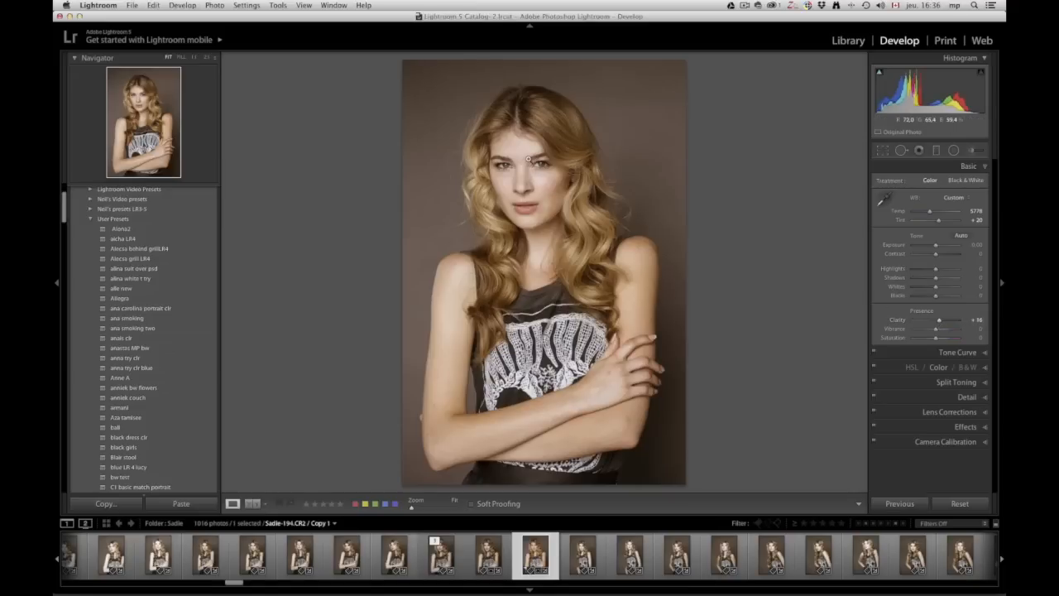
drag(937, 247, 934, 247)
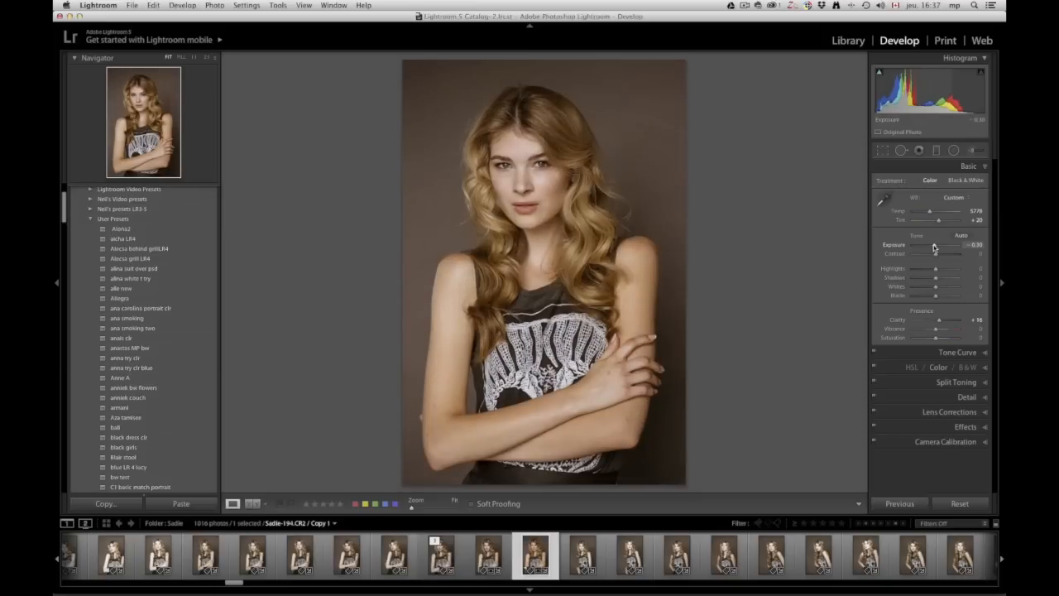
drag(934, 248, 934, 256)
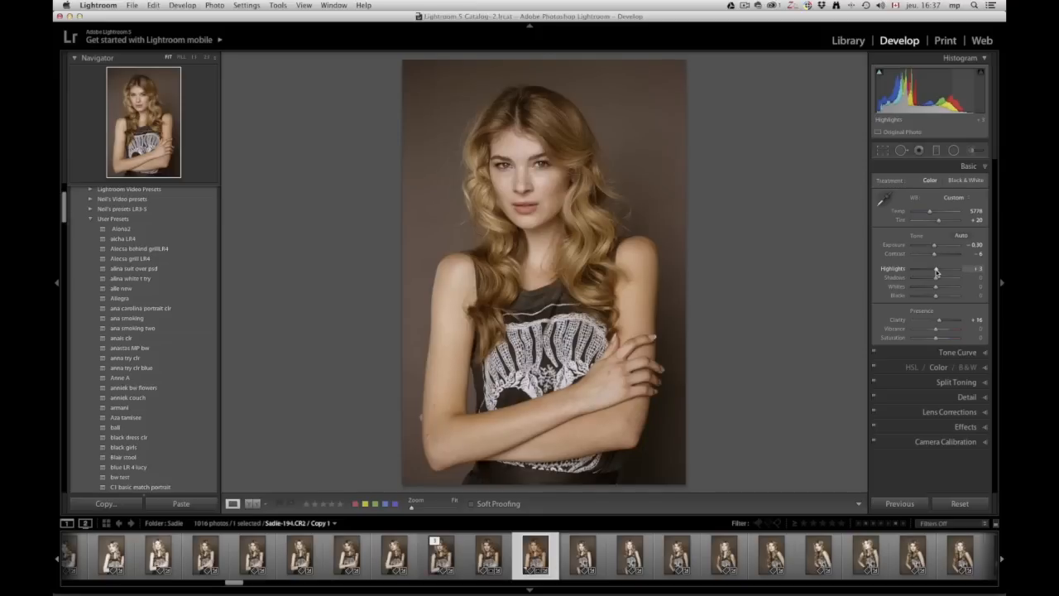
Set the basic highlights to +5, shadows to +18, whites to +19, blacks to -29, vibrance to -11 and saturation to -7.
drag(937, 272, 941, 273)
drag(939, 273, 934, 272)
drag(934, 272, 934, 272)
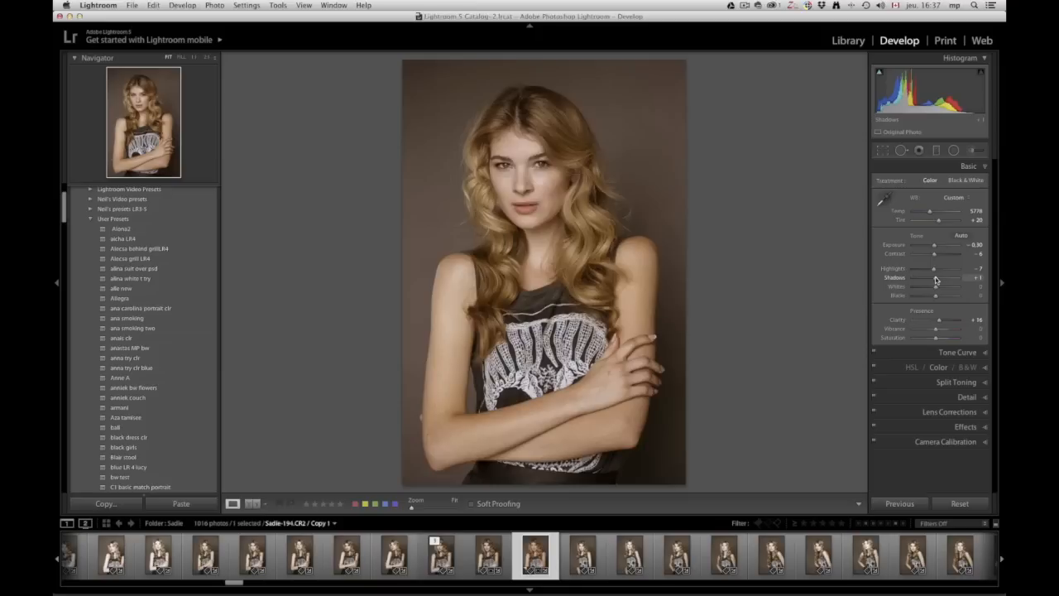
drag(936, 280, 940, 281)
drag(935, 269, 938, 272)
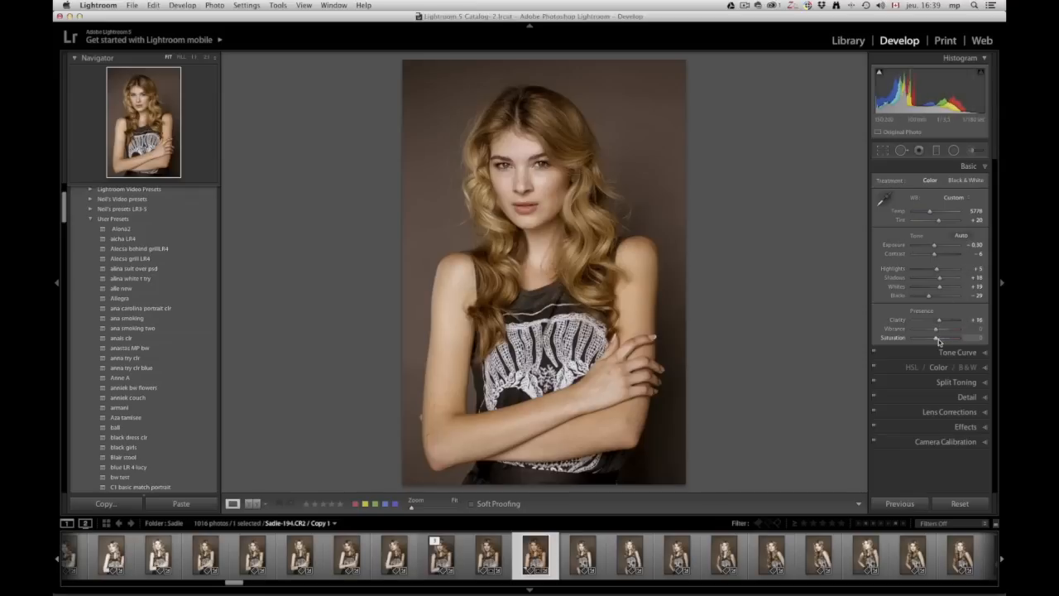
drag(934, 332, 934, 339)
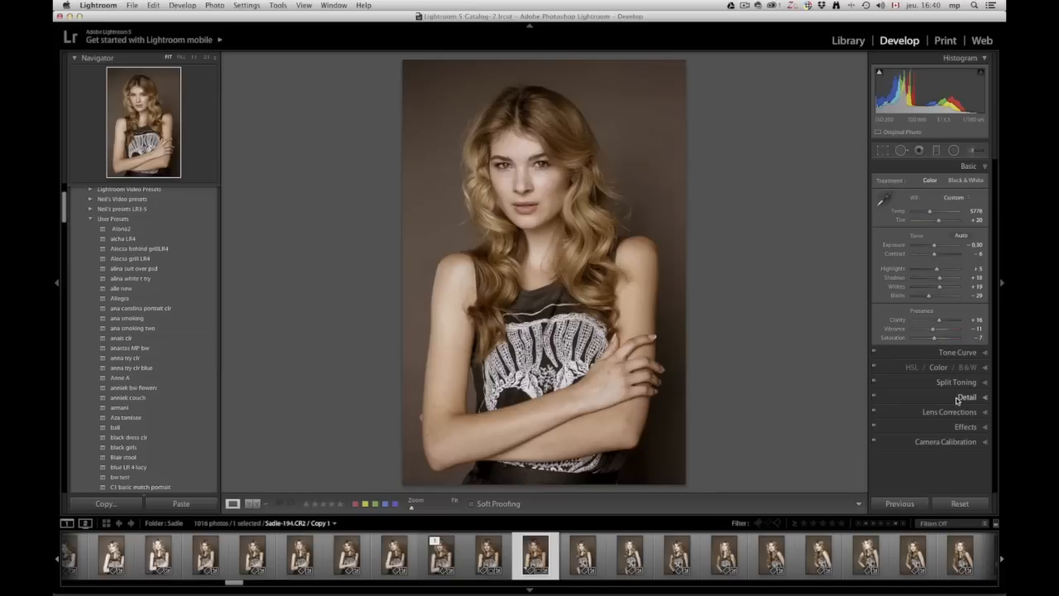
Lower the tone curve regions to highlights -5, lights -12 and darks -10.
click(958, 352)
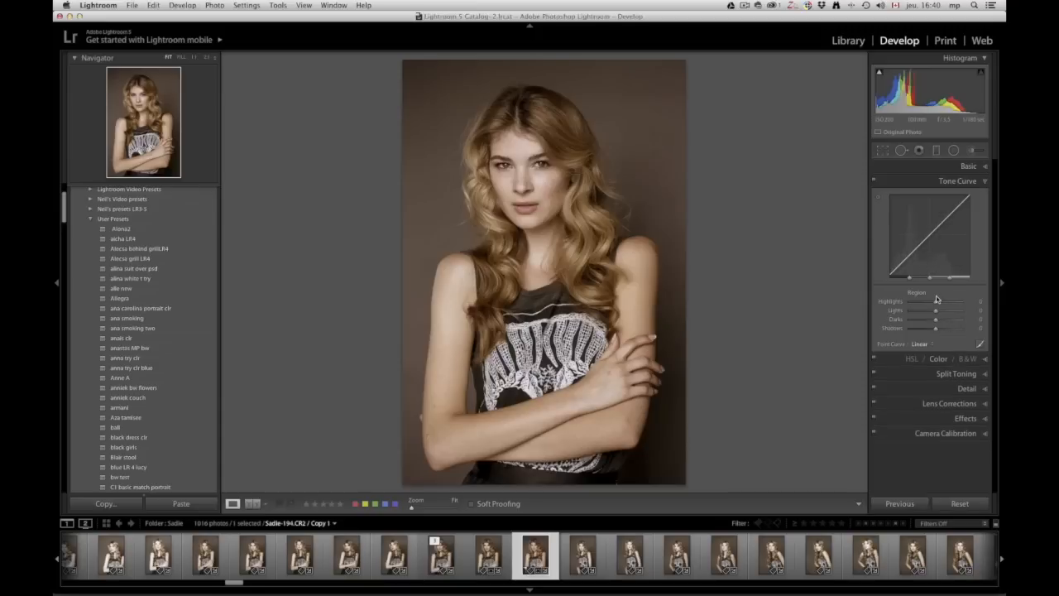
drag(937, 303, 935, 306)
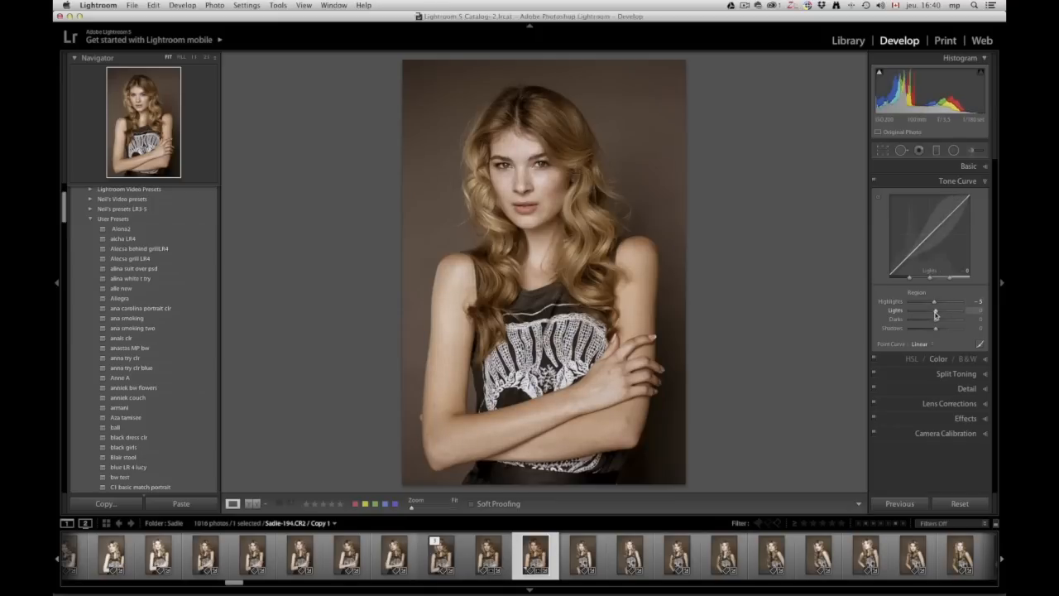
drag(935, 315, 932, 311)
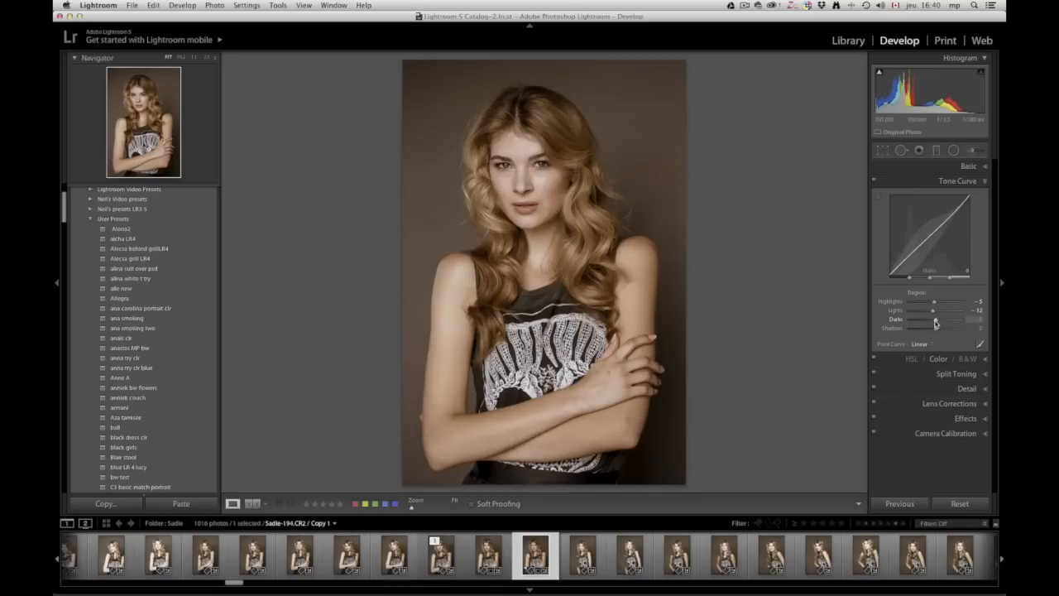
drag(936, 323, 934, 325)
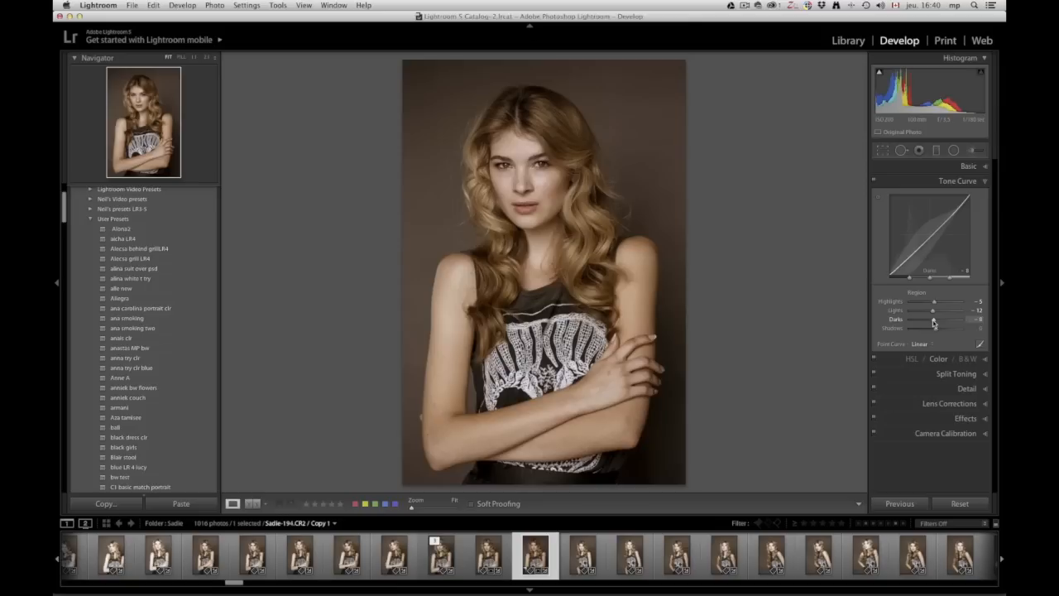
Move the tone curve's shadow and highlight range splits outward to narrow both end regions.
drag(910, 281, 901, 281)
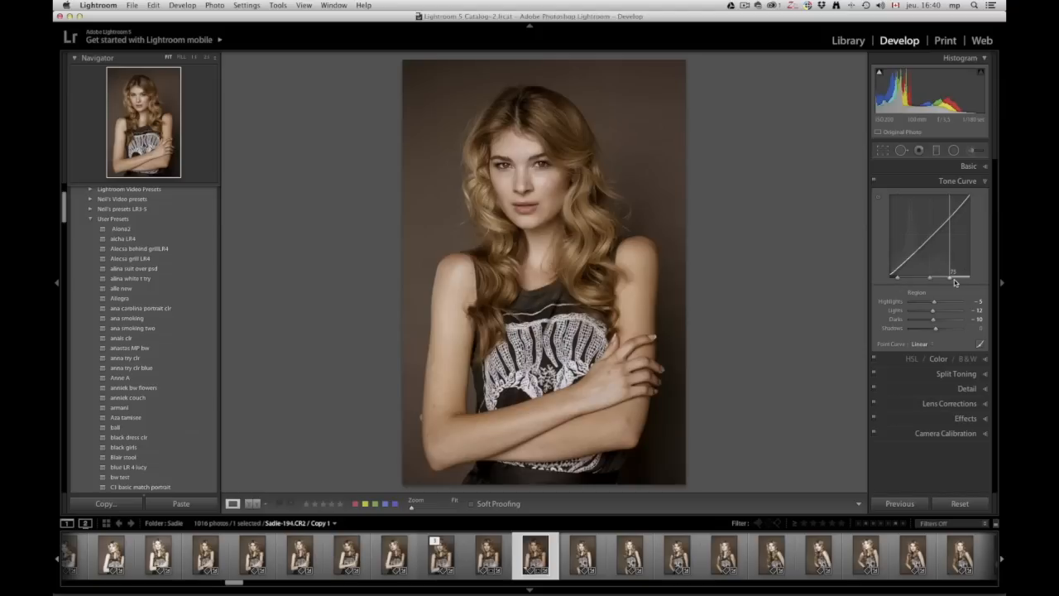
drag(952, 282, 960, 282)
drag(958, 282, 960, 282)
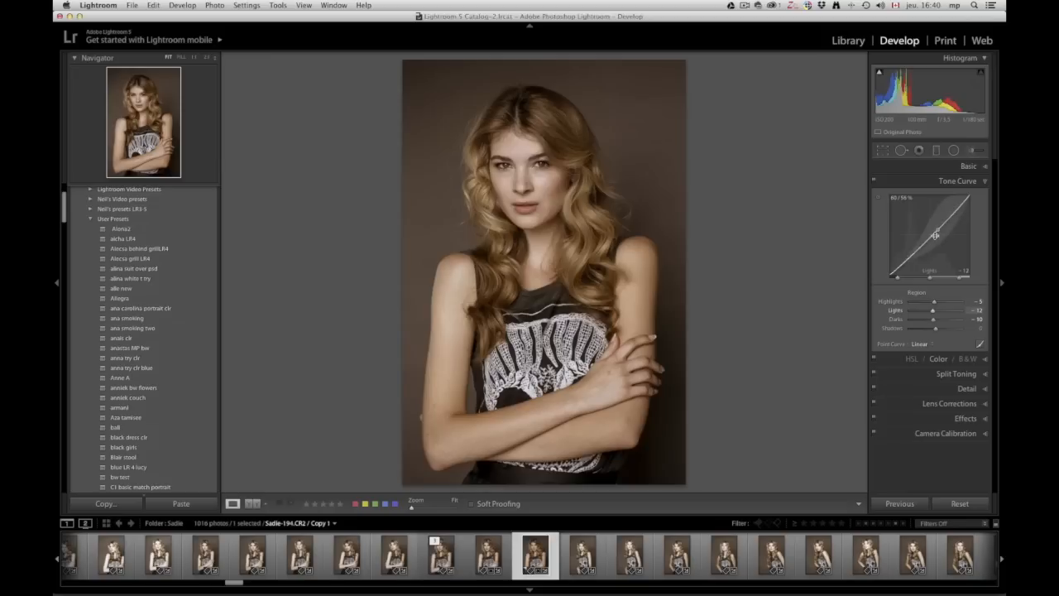
drag(960, 281, 934, 303)
double_click(936, 303)
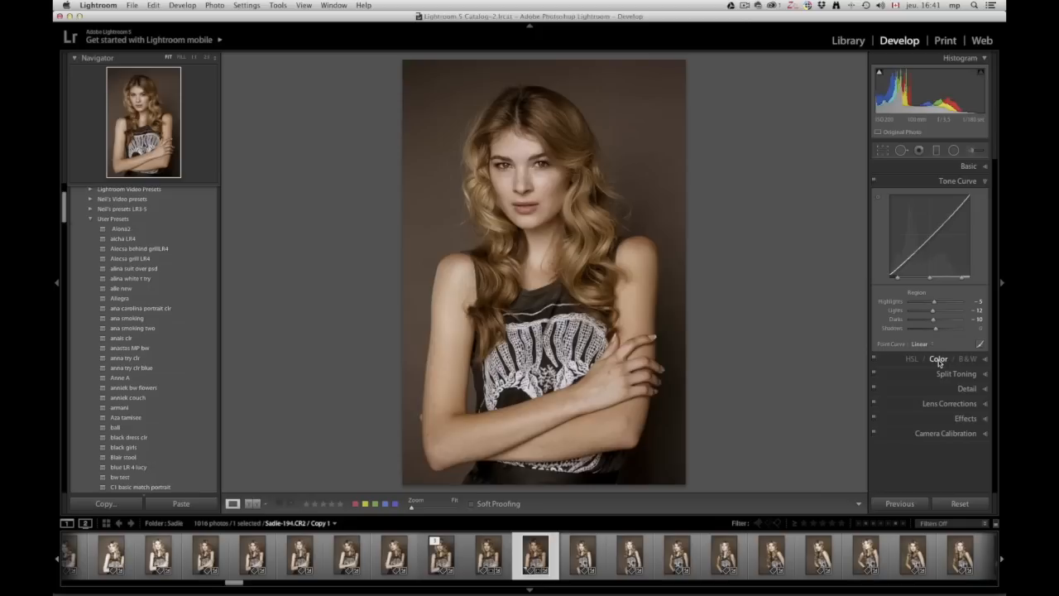
Set the red color range's saturation to +6 and luminance to +17.
click(939, 360)
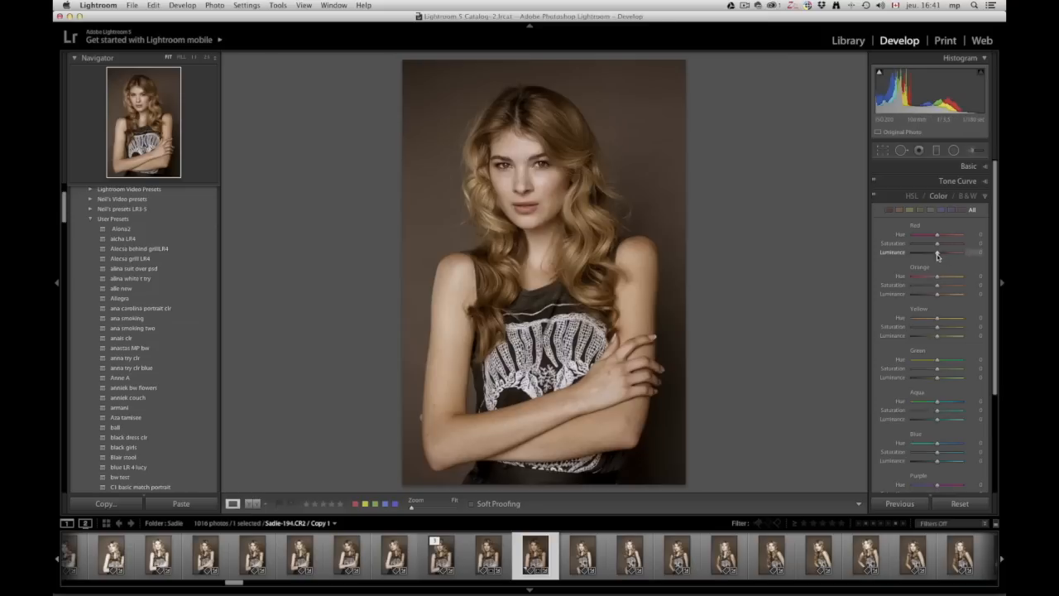
drag(938, 255, 942, 258)
mouse_move(942, 255)
mouse_down()
mouse_move(960, 261)
mouse_move(940, 258)
mouse_up()
drag(938, 246, 940, 246)
Set the orange range's saturation to +2 and luminance to +13, and the yellow range's luminance to +38.
mouse_move(938, 297)
mouse_down()
mouse_move(927, 299)
mouse_move(940, 299)
mouse_up()
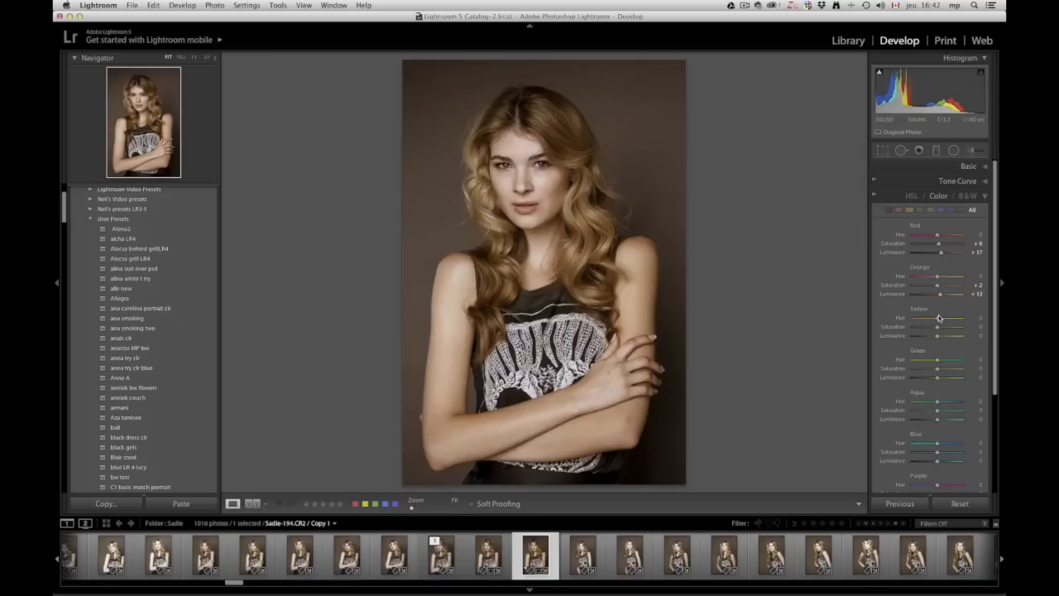
drag(938, 335, 946, 343)
scroll(937, 376, down, 3)
scroll(938, 376, down, 2)
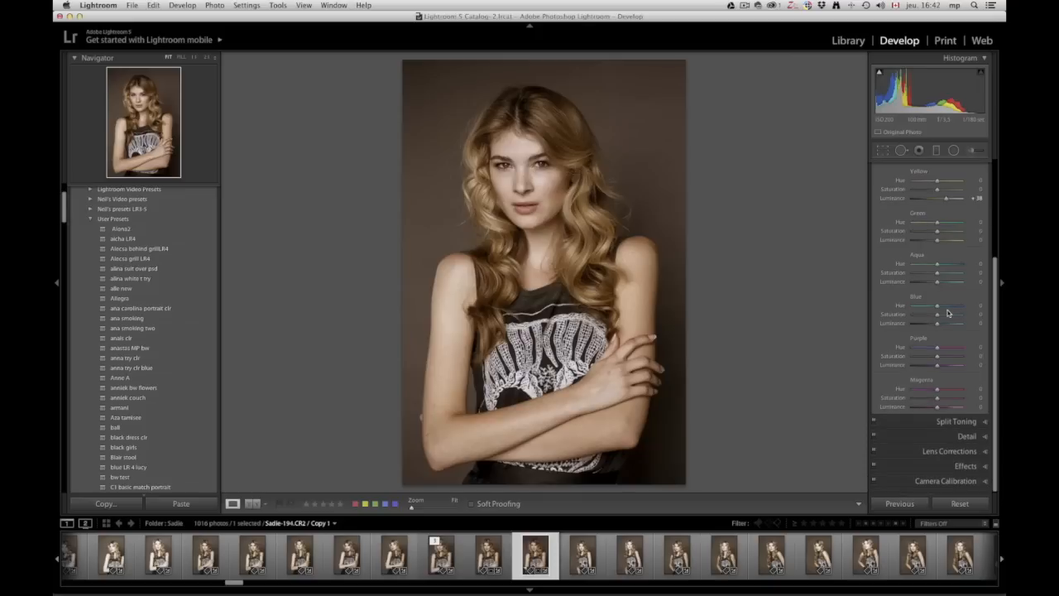
scroll(948, 312, up, 5)
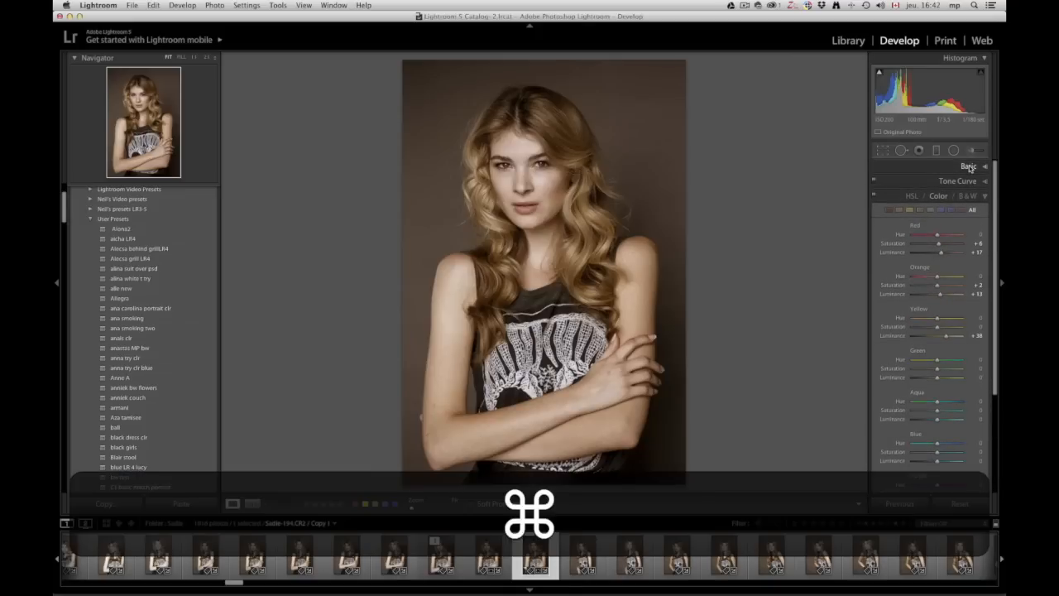
Set the photo's white balance temperature to 5751.
key(super+1)
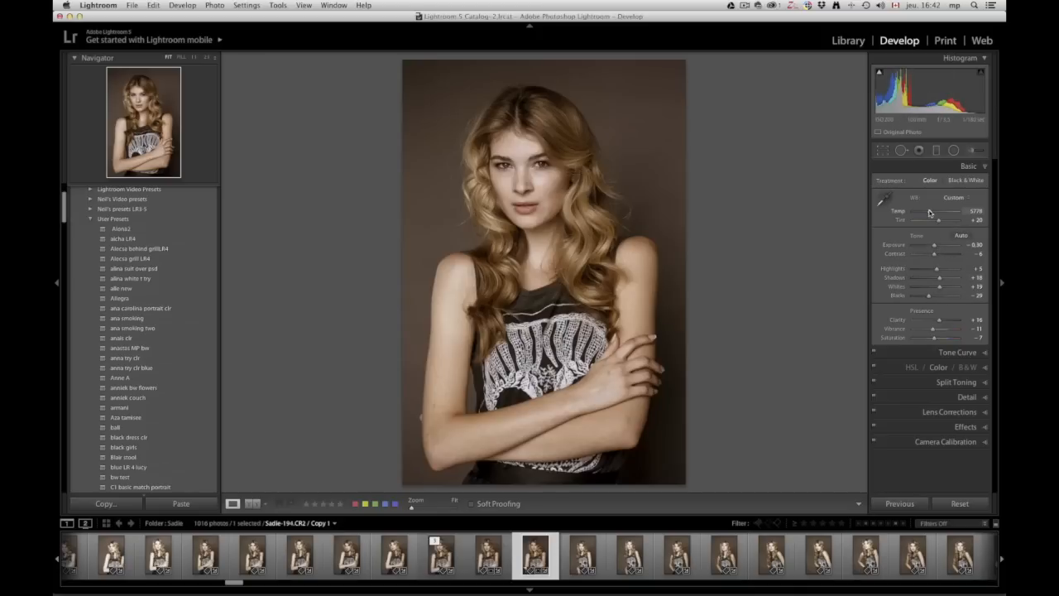
drag(929, 212, 931, 214)
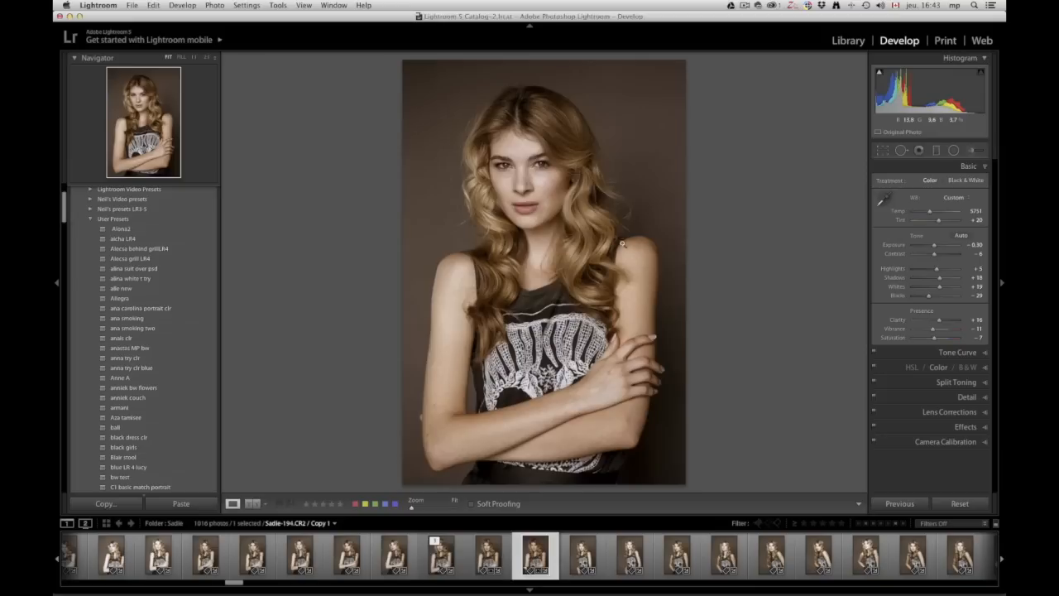
Create an adjustment brush mask with the Exposure effect at 0.17 and paint it over the lit areas of the model's face.
click(974, 152)
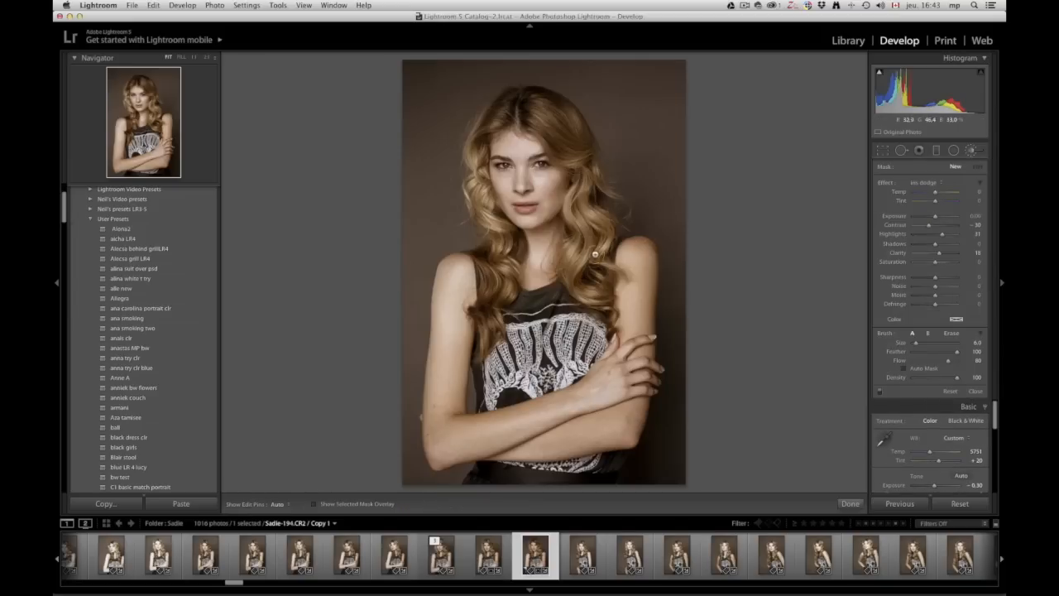
click(933, 184)
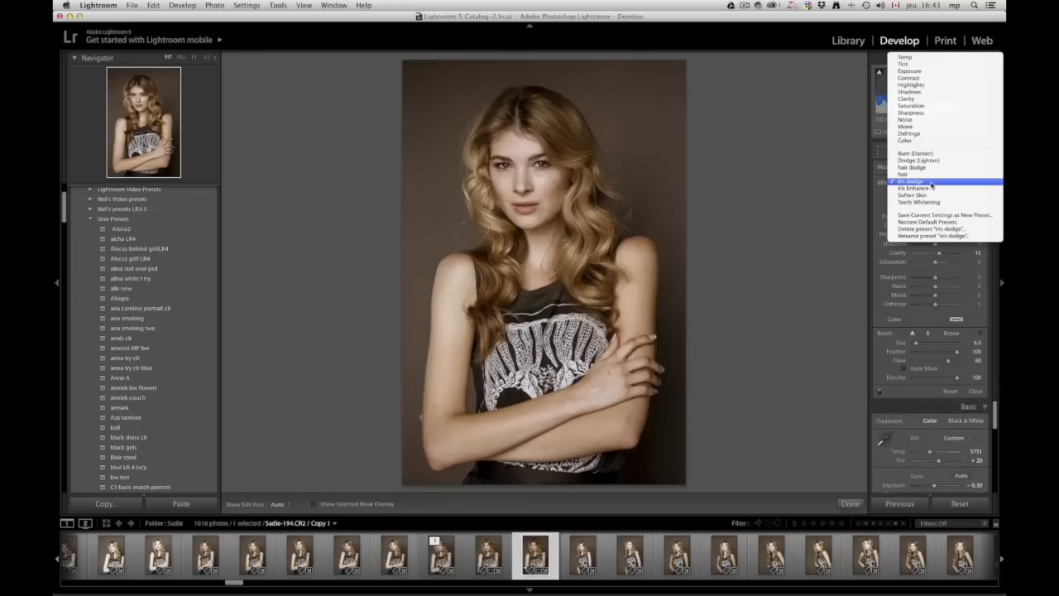
click(911, 71)
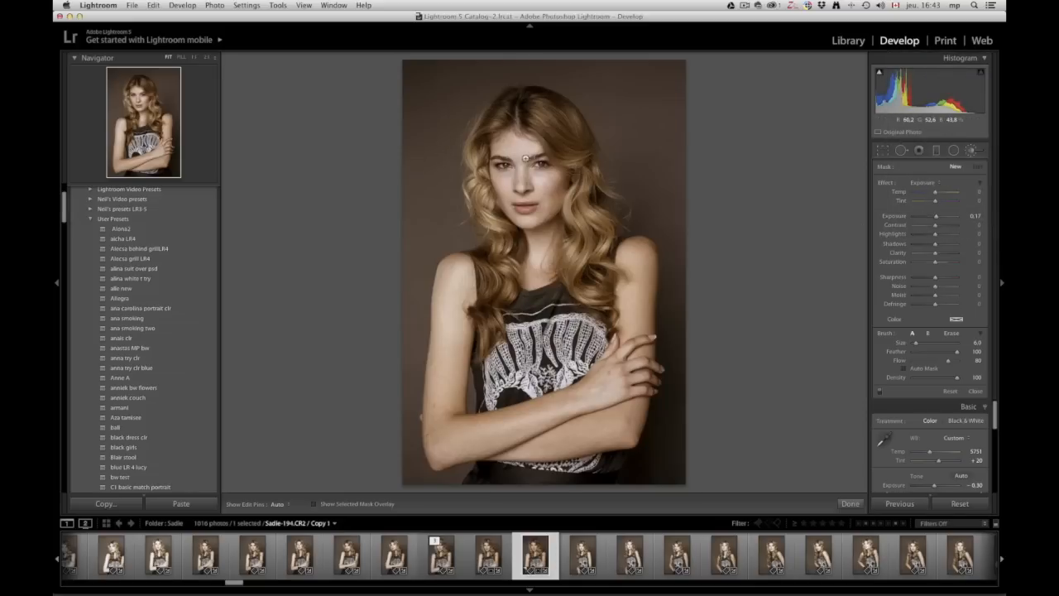
key(h)
key(h)
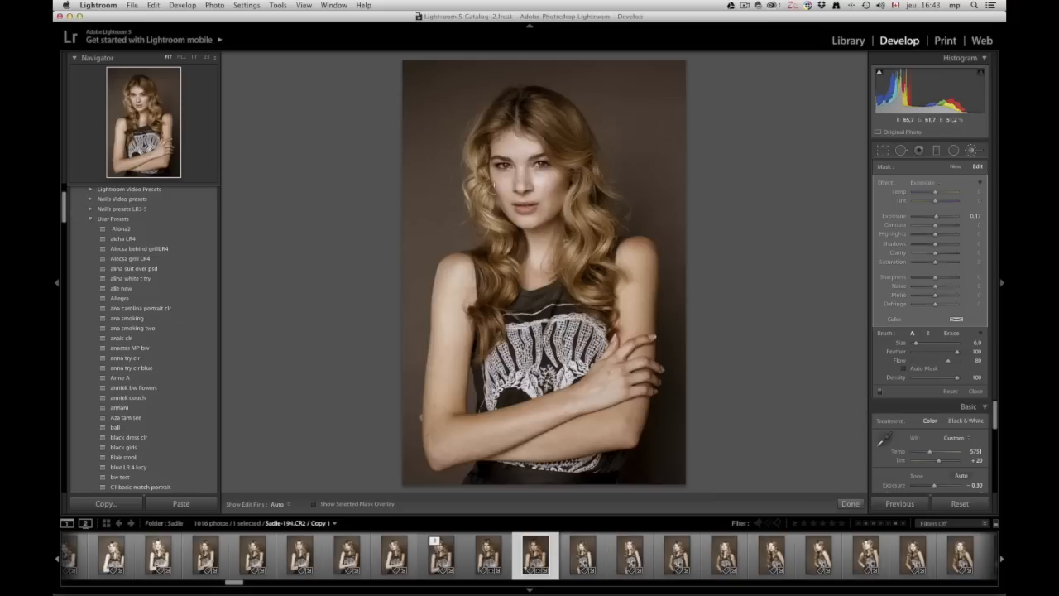
key(h)
key(h)
key(h)
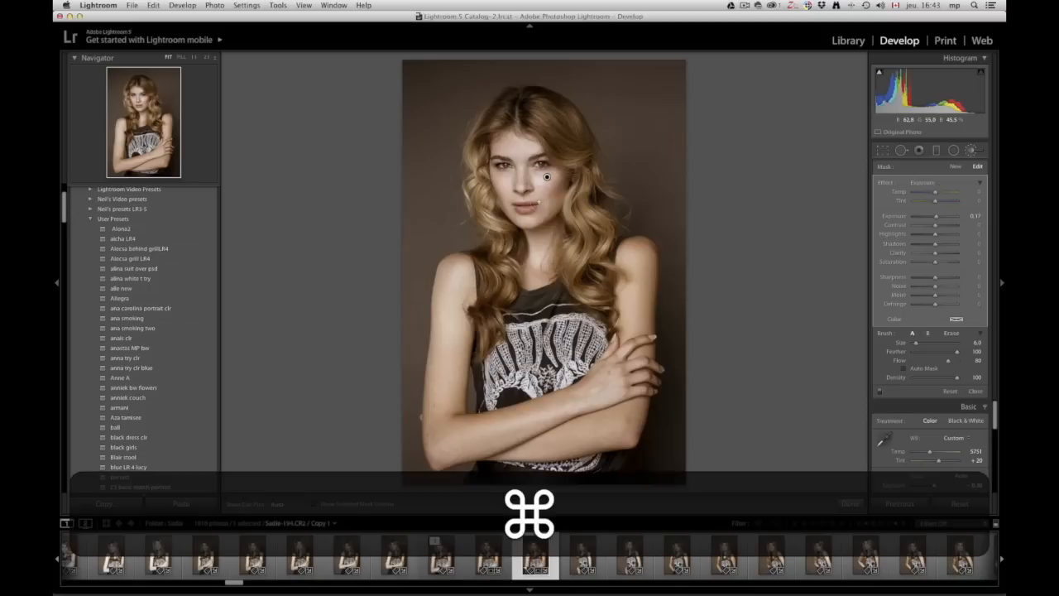
Extend the 0.17 exposure brush mask over the remaining facial highlights, down to the chin.
key(super+equal)
key(h)
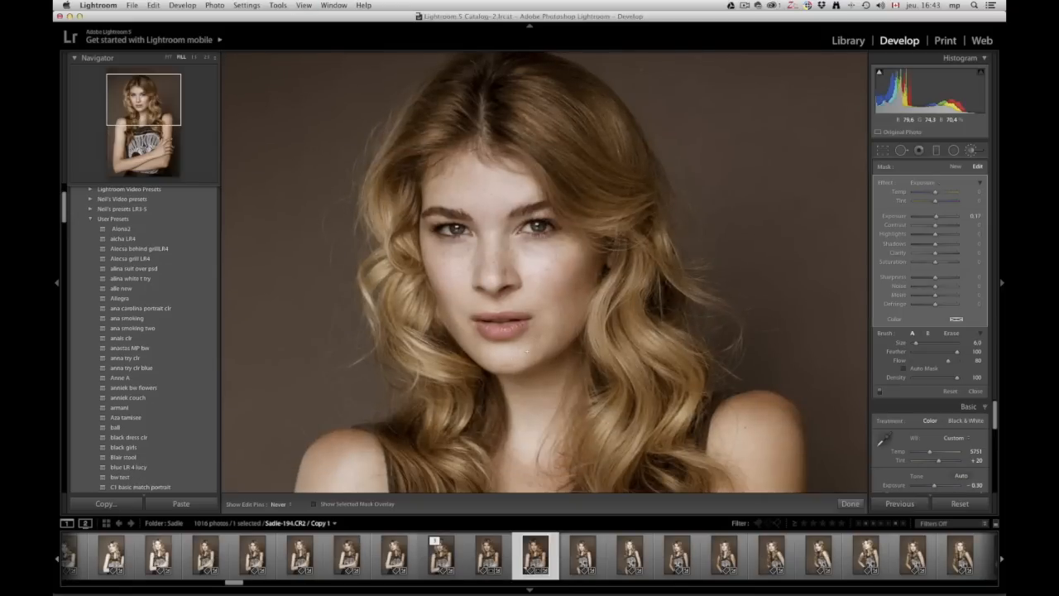
key(h)
key(h)
key(h)
key(h)
key(h)
key(h)
key(h)
Paint a new brush mask with exposure 0.17 and highlights 10 along the hair curls on both sides of the face.
click(955, 167)
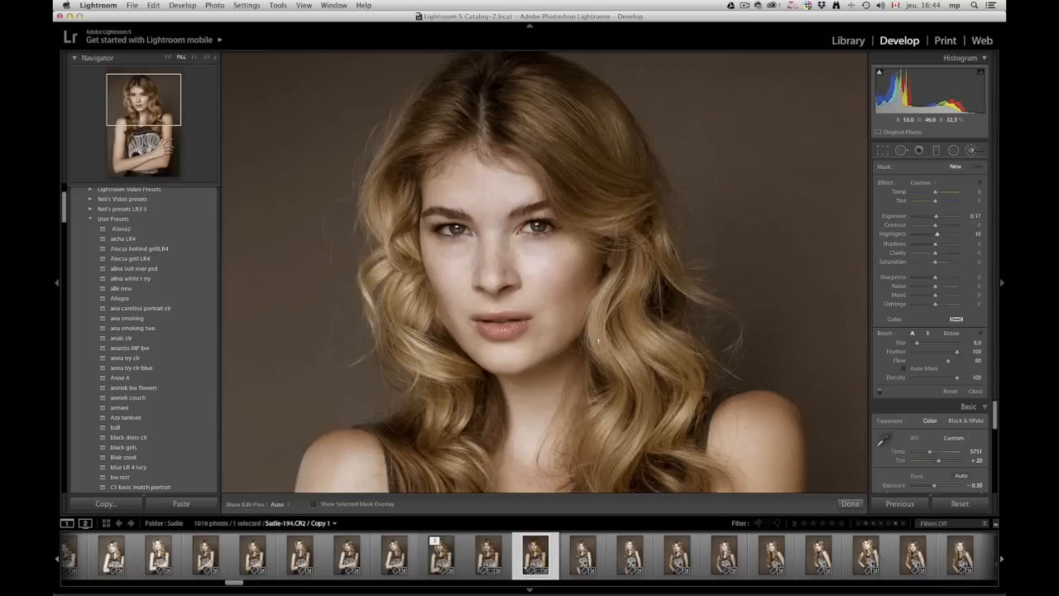
drag(598, 341, 641, 252)
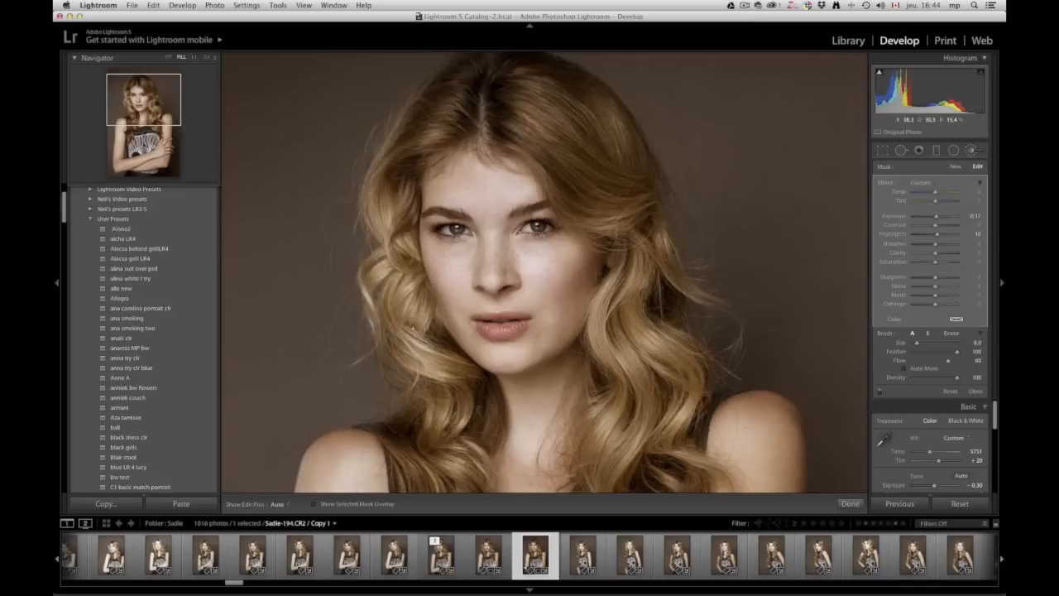
drag(403, 269, 421, 400)
mouse_move(430, 452)
mouse_down()
mouse_move(471, 466)
mouse_move(441, 430)
mouse_move(456, 384)
mouse_up()
key(space)
drag(553, 388, 552, 257)
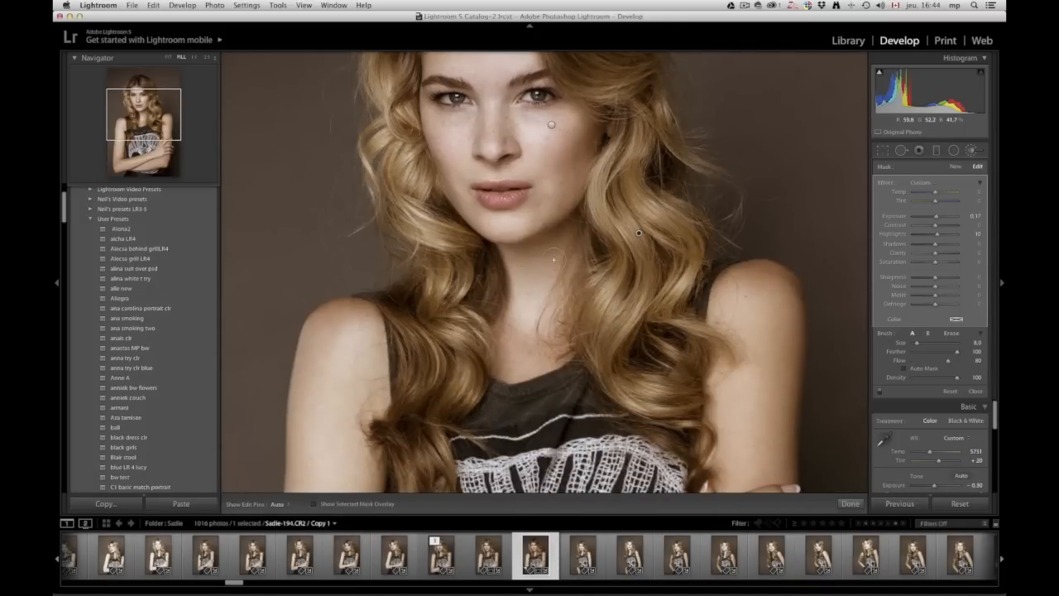
drag(644, 204, 642, 373)
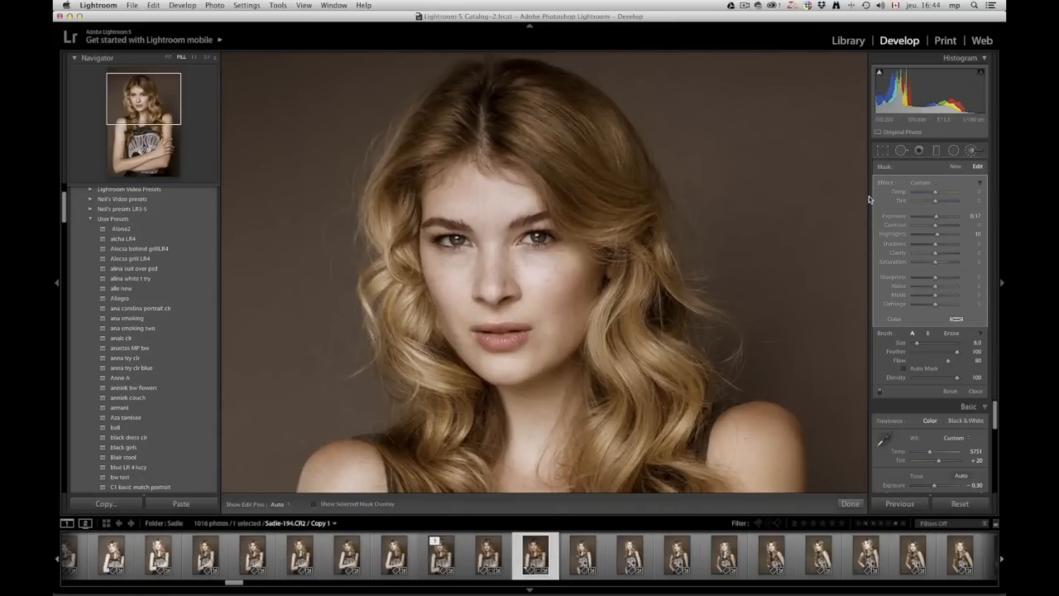
Paint a new brush mask over the irises using the iris dodge effect and set its exposure to 0.46.
key(super)
key(super+equal)
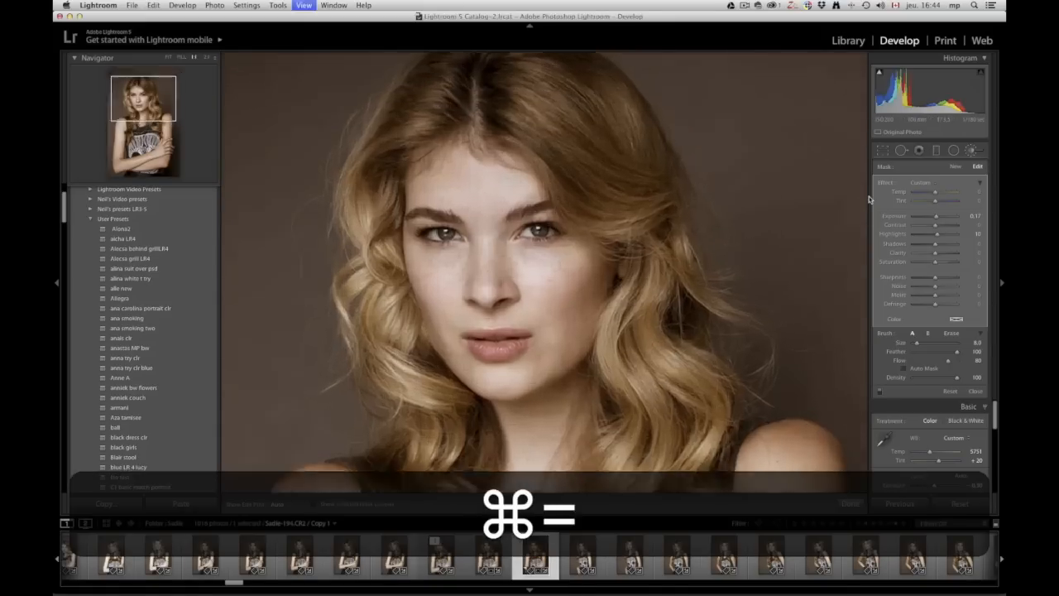
click(959, 168)
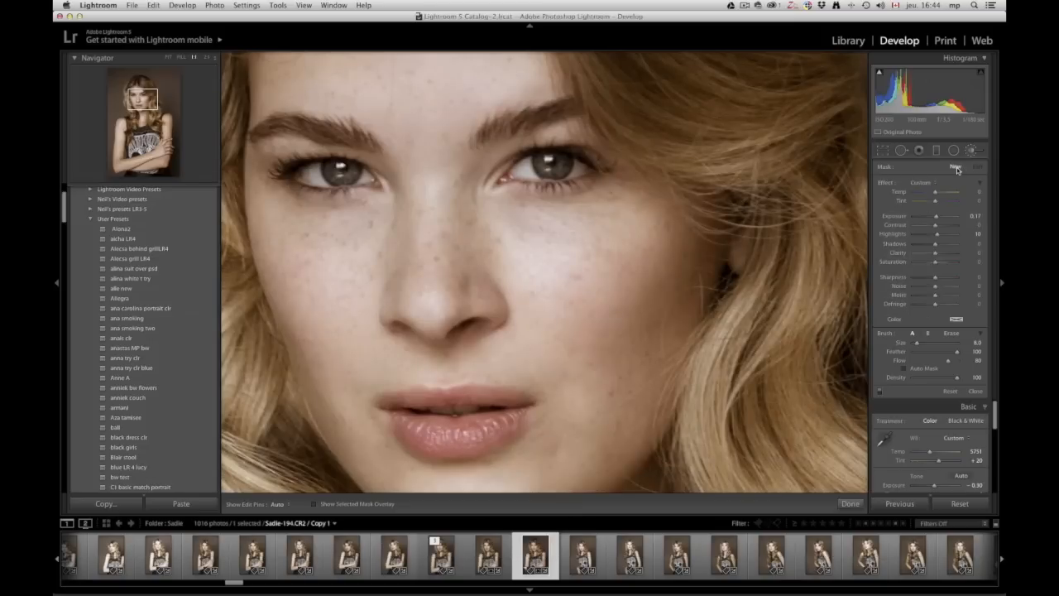
click(922, 183)
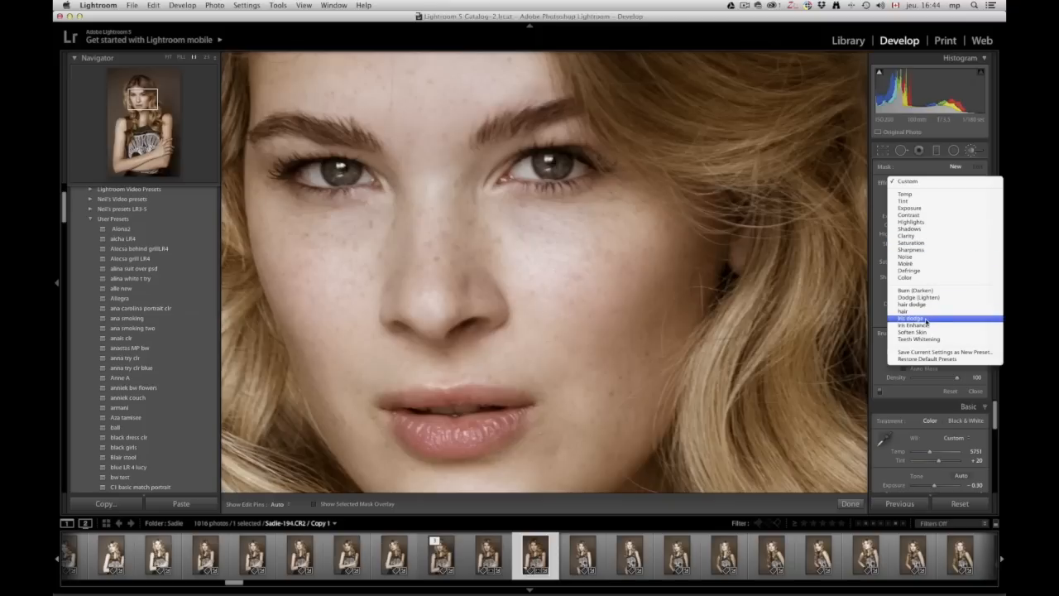
click(926, 319)
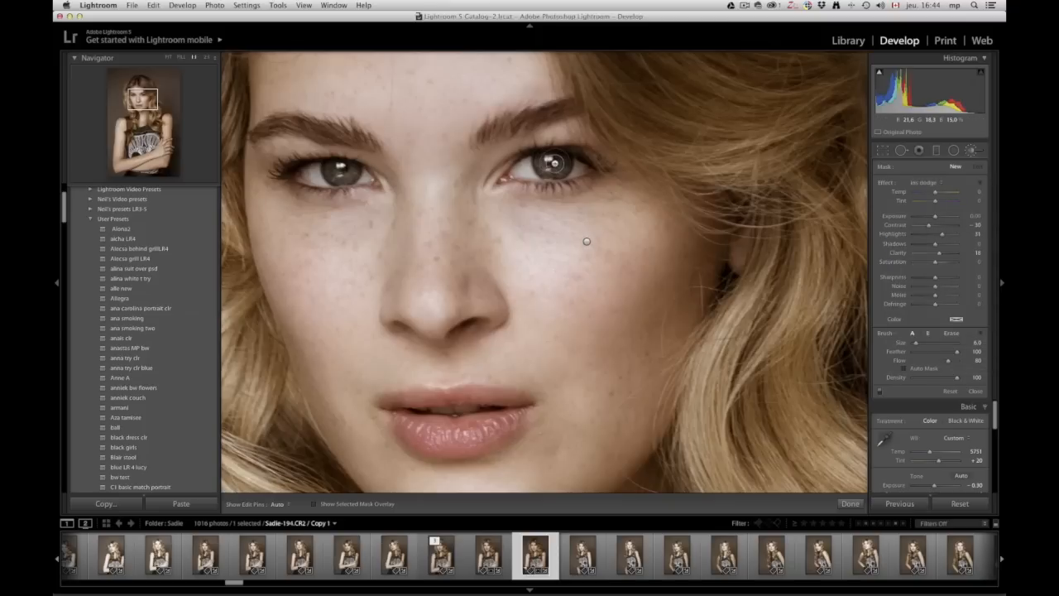
key(h)
drag(549, 166, 552, 168)
key(h)
key(h)
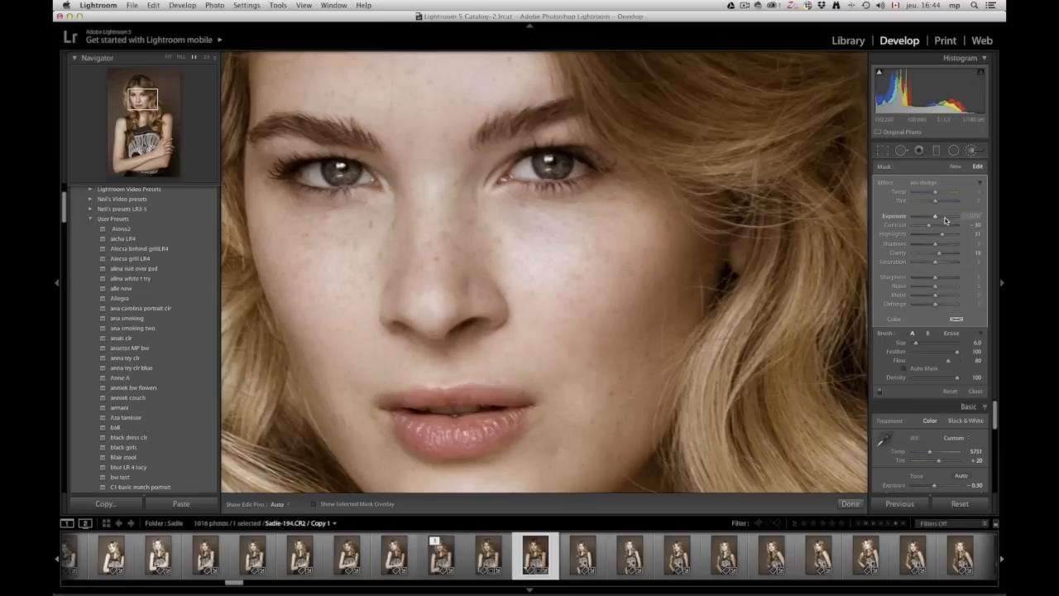
drag(936, 218, 939, 219)
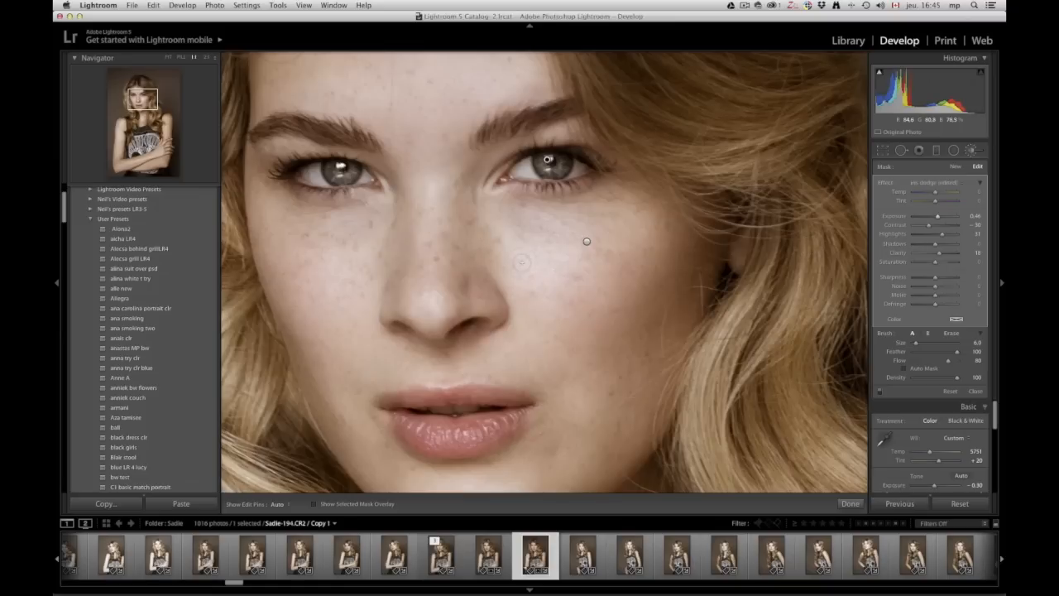
Create a new Exposure brush mask at -0.16 with brush size 18 and start it on the shaded outer cheek.
key(super)
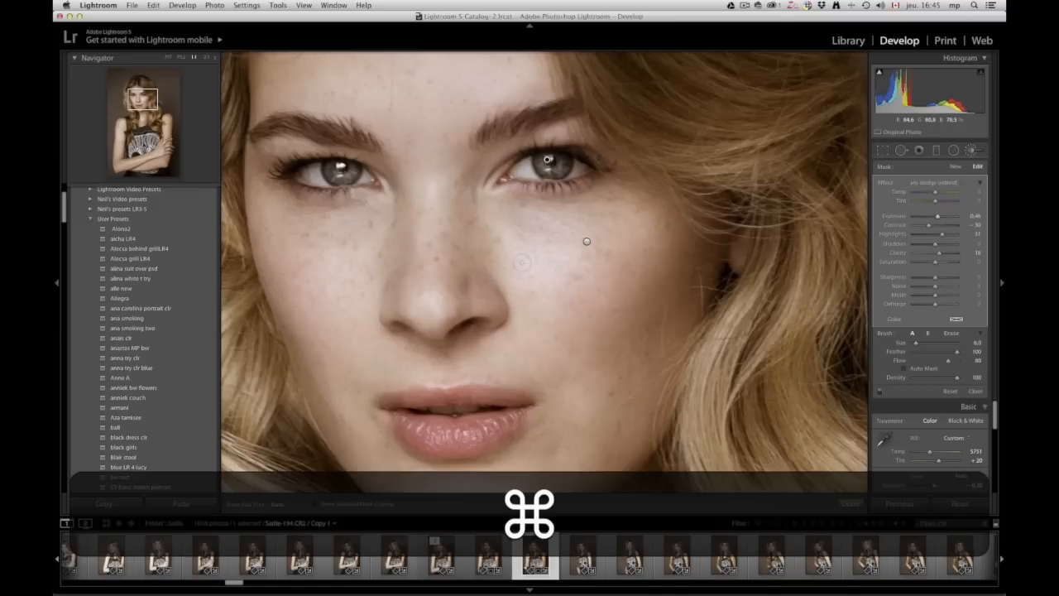
click(956, 168)
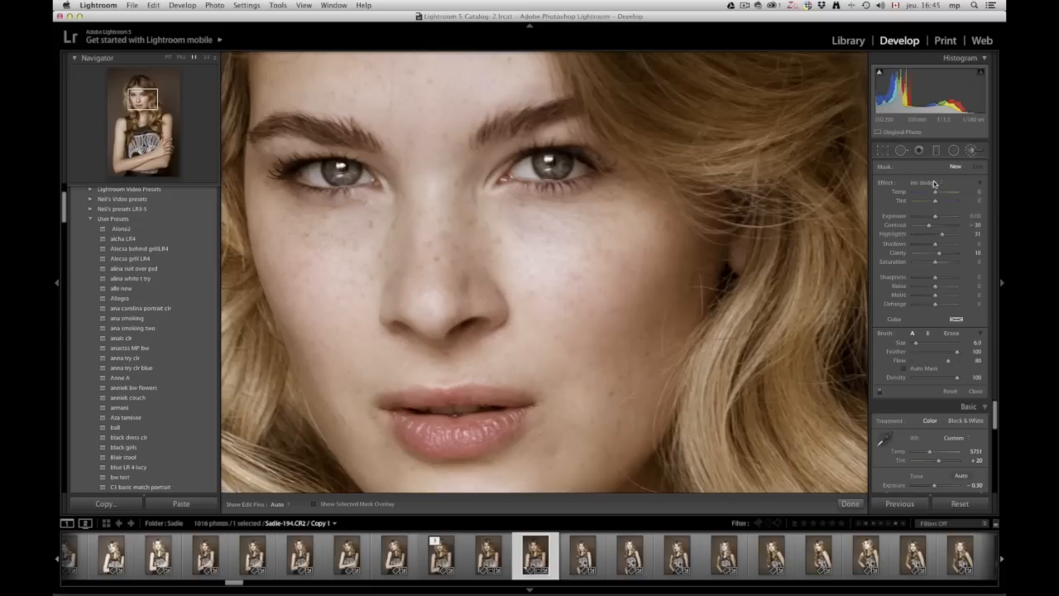
click(936, 184)
click(915, 73)
drag(936, 218, 935, 219)
scroll(699, 299, up, 6)
key(h)
key(h)
click(696, 258)
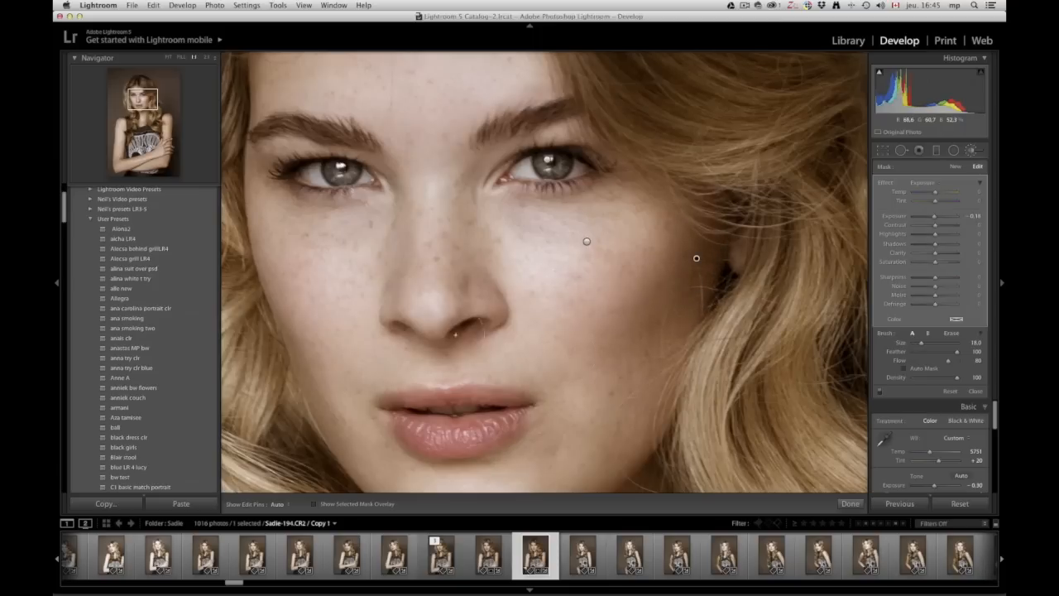
Extend the -0.16 exposure brush mask over the facial contours, the eye area and the jawline with smaller brush sizes.
key(h)
key(h)
key(h)
key(h)
key(h)
key(h)
key(h)
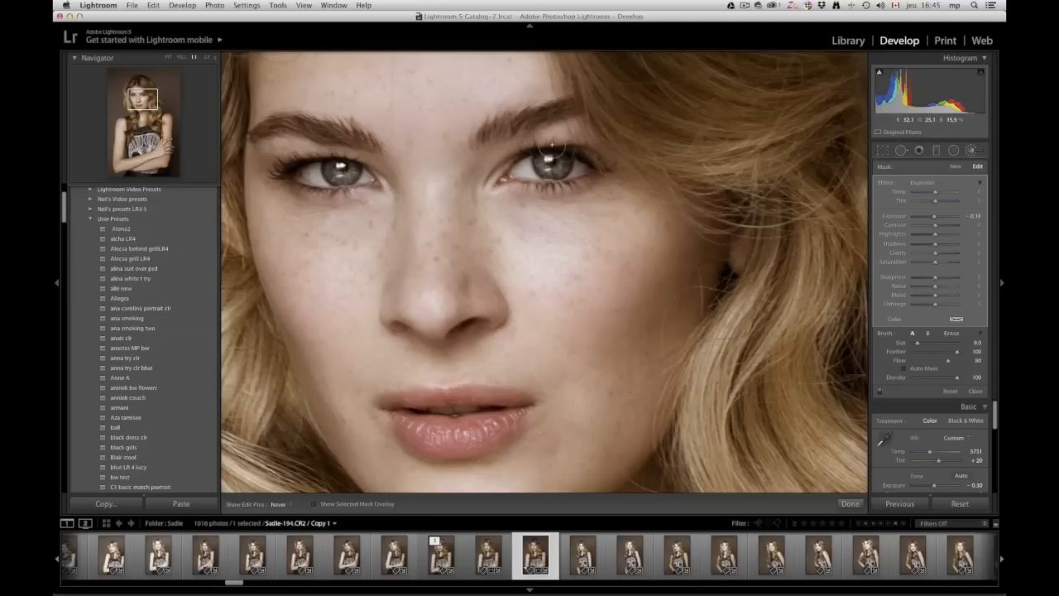
key(space)
drag(485, 440, 485, 170)
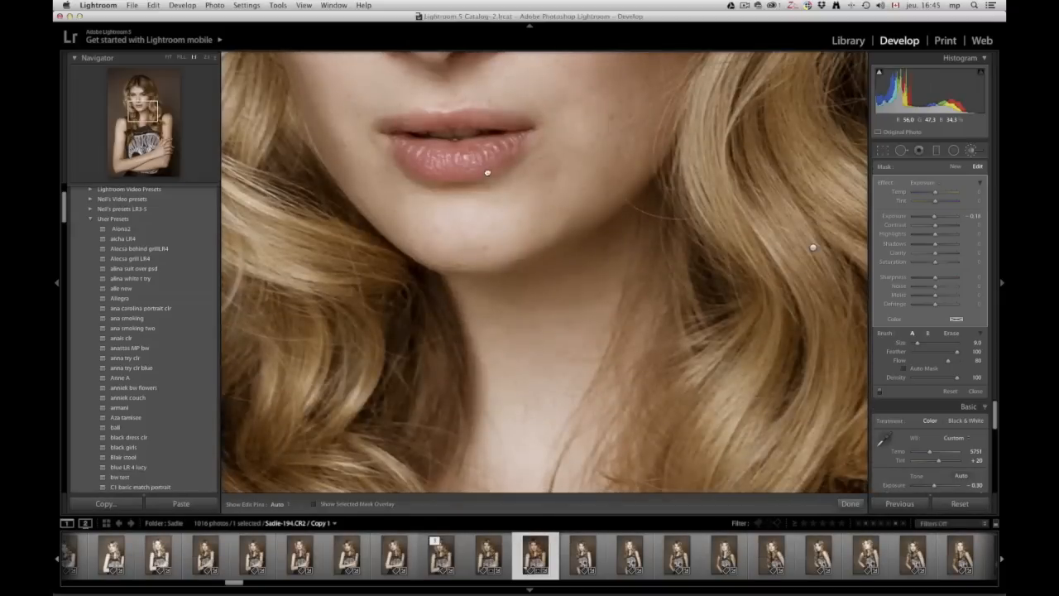
key(])
mouse_move(643, 203)
mouse_down()
mouse_move(555, 283)
mouse_move(441, 292)
mouse_move(517, 282)
mouse_move(624, 215)
mouse_move(506, 299)
mouse_move(432, 308)
mouse_move(693, 183)
mouse_up()
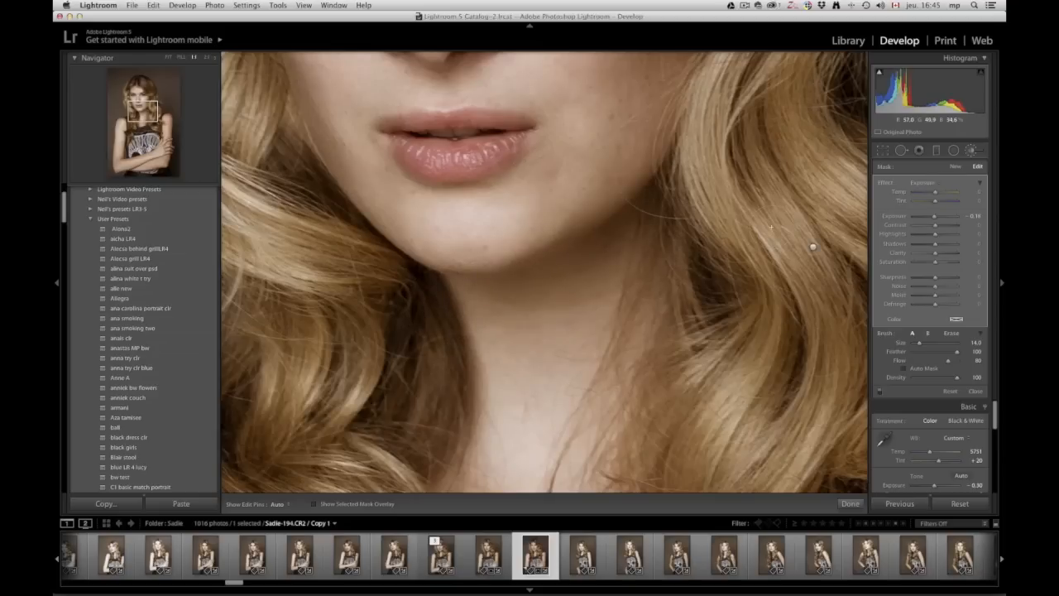
Create a new Clarity brush mask at -10 and paint it over the skin of both shoulders and upper arms.
key(super+minus)
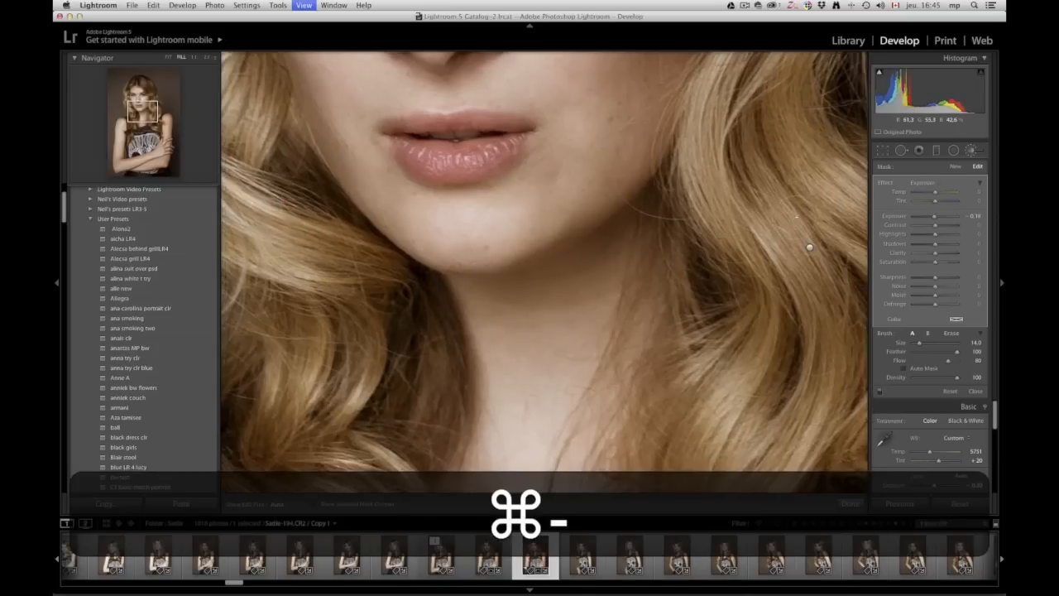
click(957, 168)
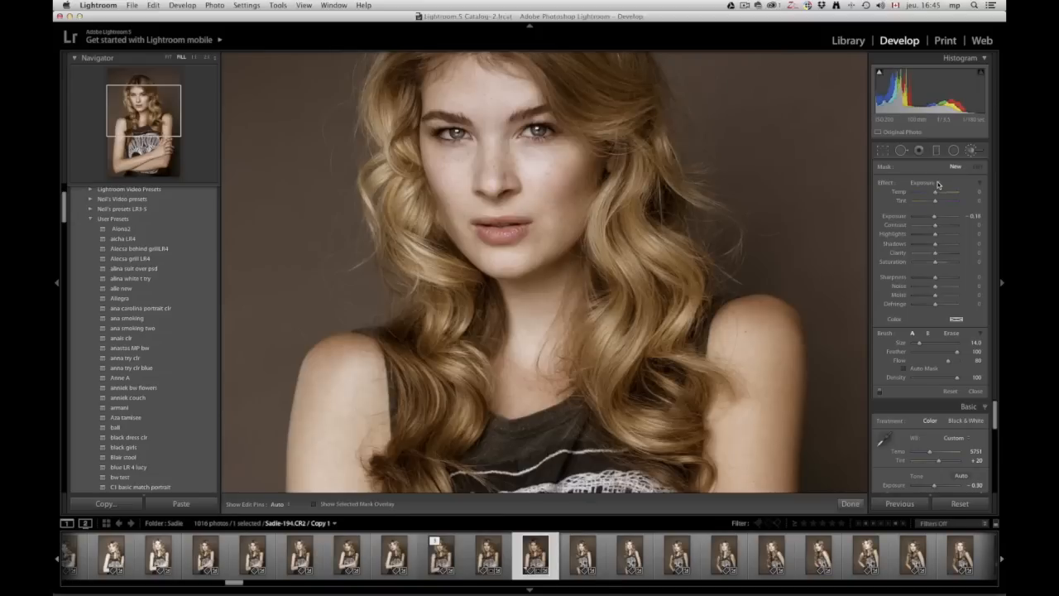
click(939, 182)
click(928, 210)
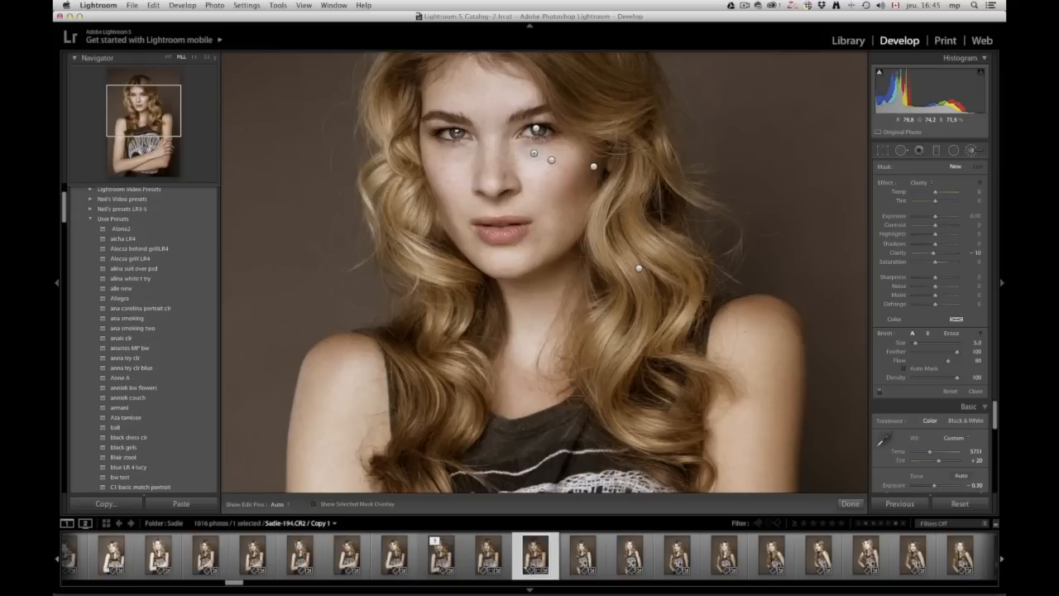
key(bracketright)
key(bracketright)
key(bracketright)
key(h)
drag(773, 361, 775, 357)
drag(346, 356, 327, 385)
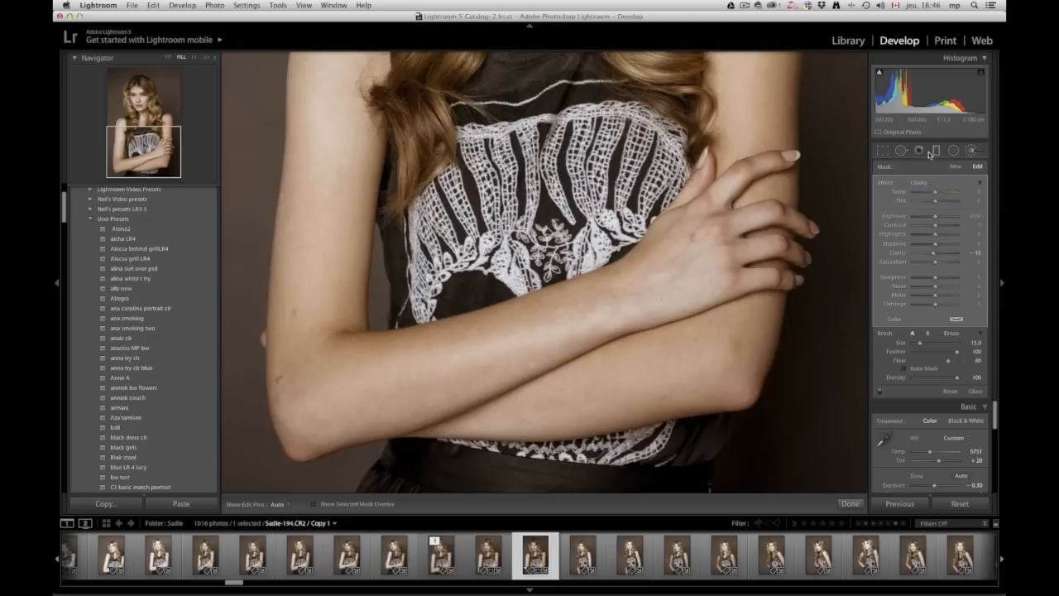
Heal the blemishes near the elbow, on the upper arm and on the hand using spot removal at size 61.
click(901, 149)
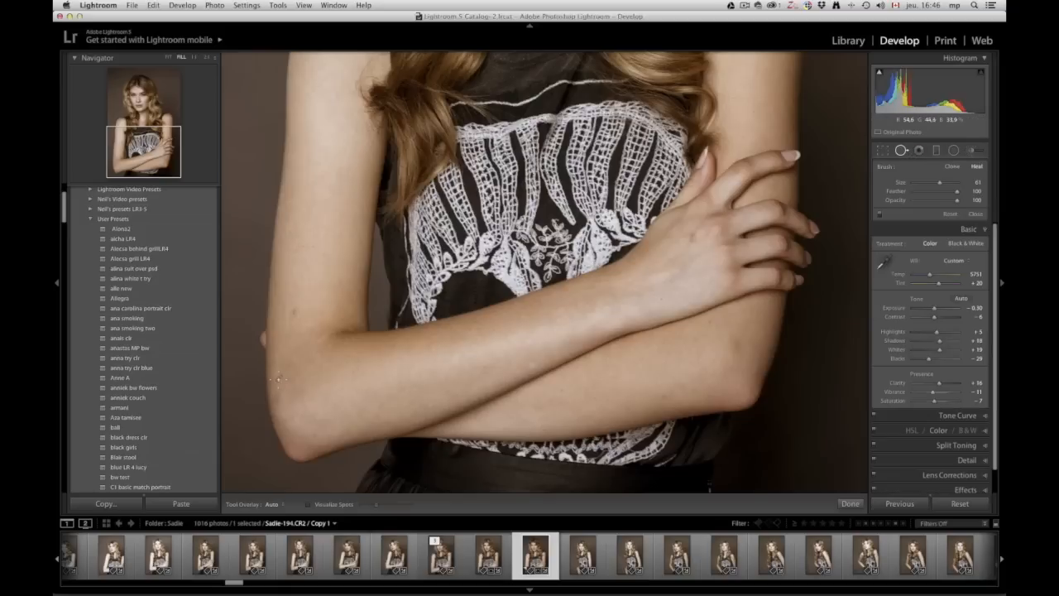
click(279, 378)
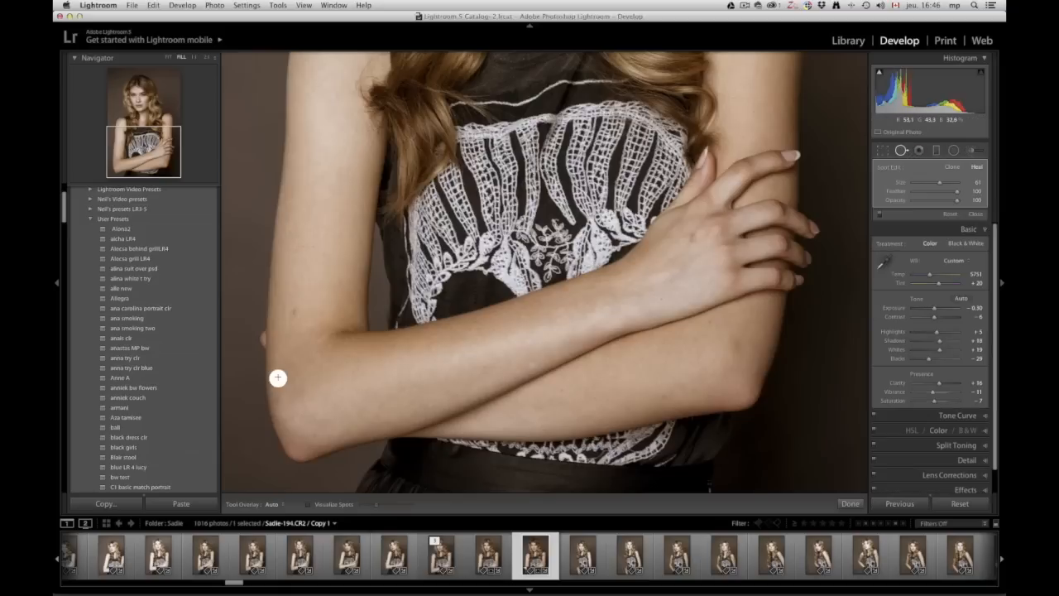
click(294, 309)
click(692, 236)
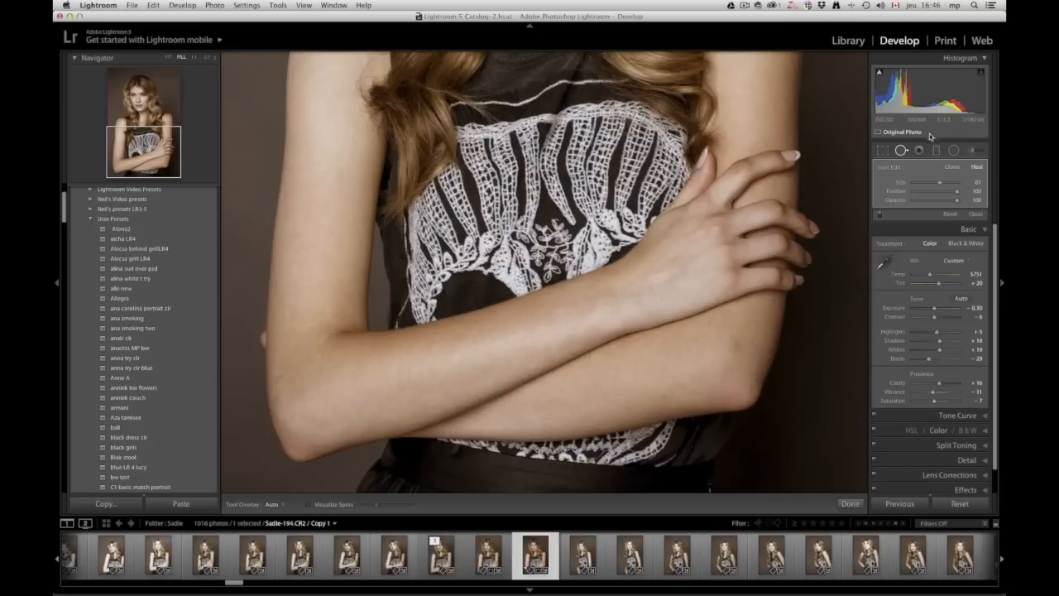
click(901, 150)
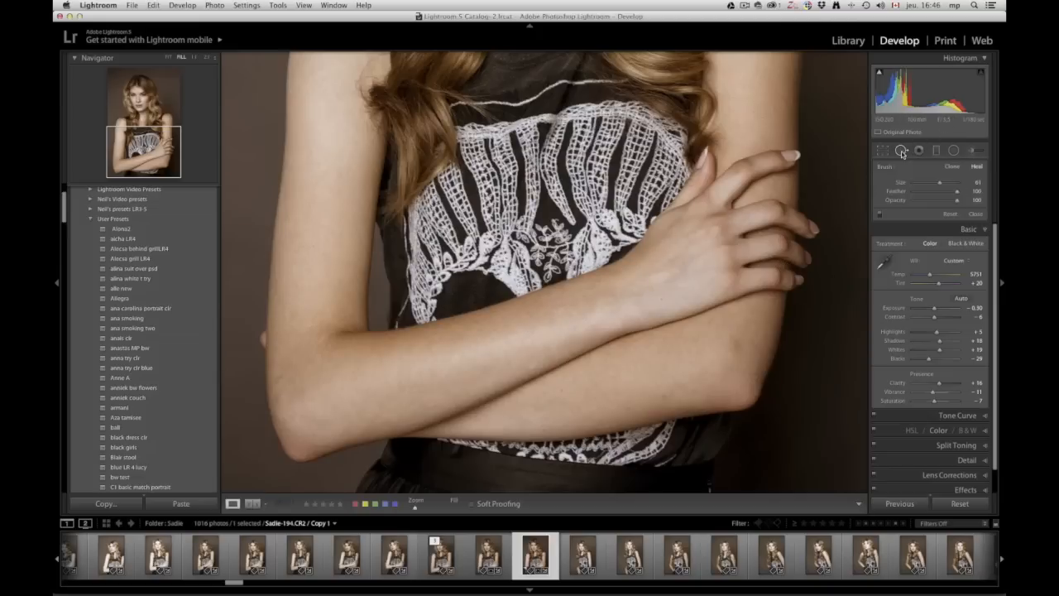
Add a graduated filter with slightly raised Exposure, drawn from the photo's top edge down to the model's forehead.
click(619, 239)
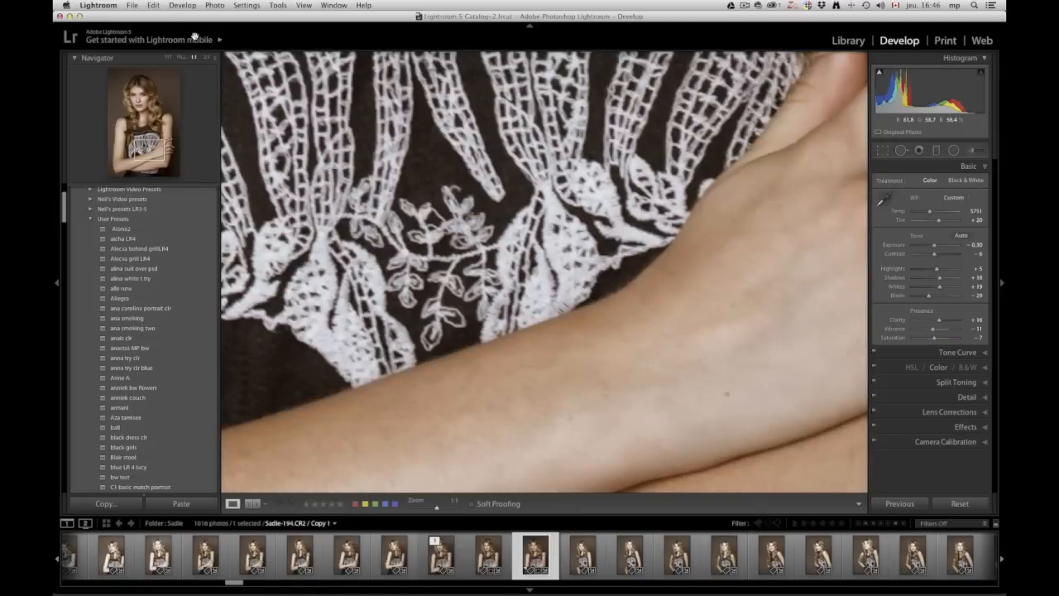
click(168, 57)
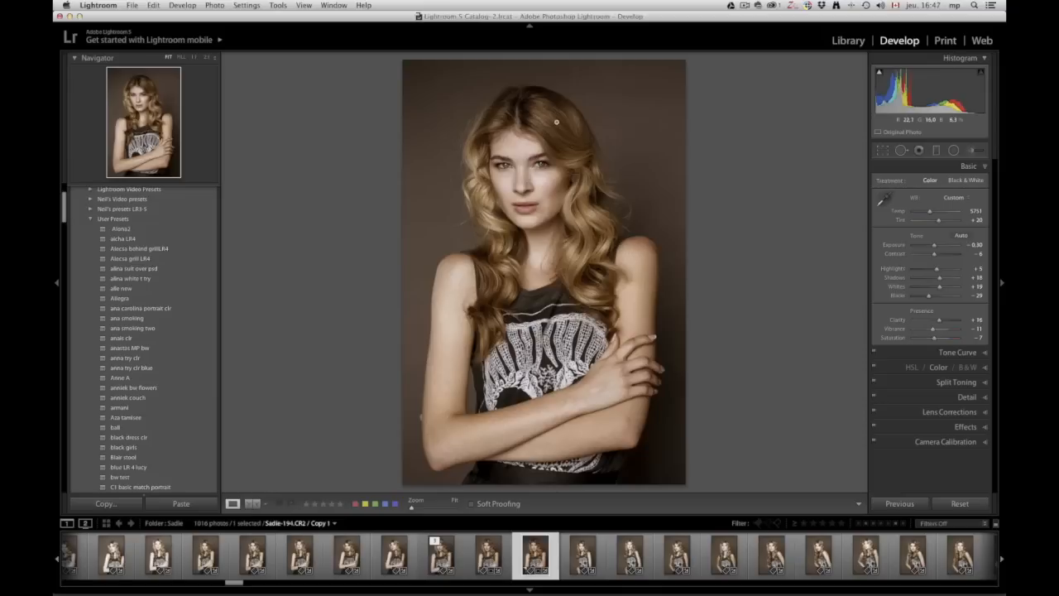
click(938, 151)
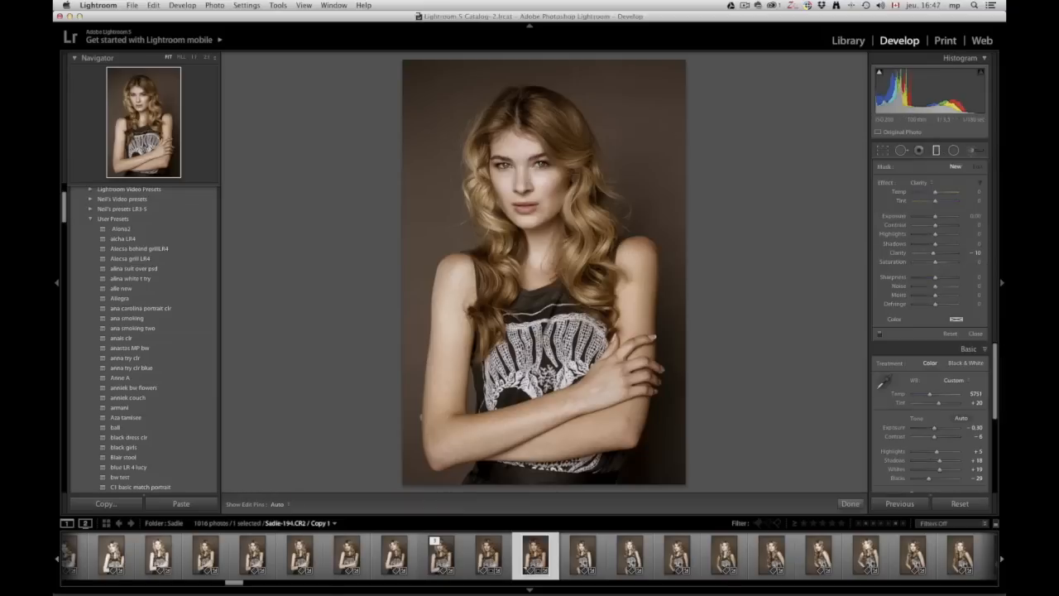
click(927, 183)
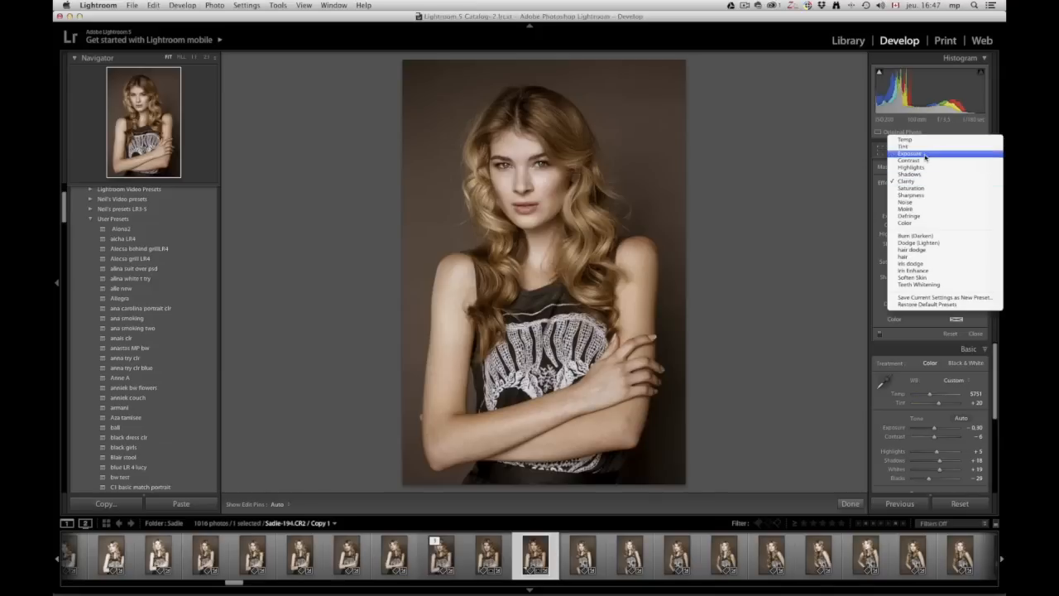
click(925, 156)
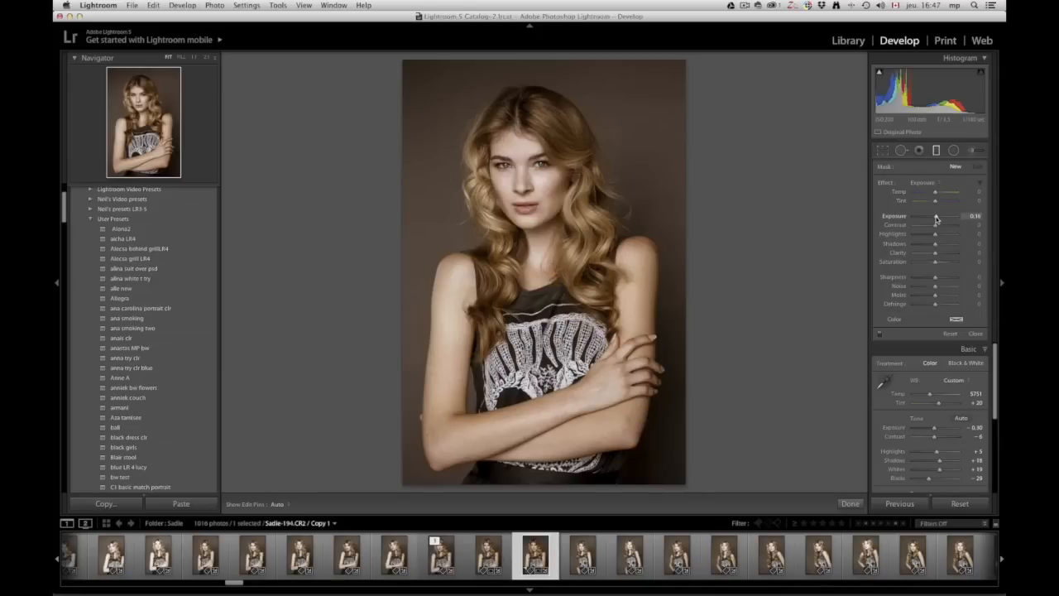
drag(539, 53, 813, 154)
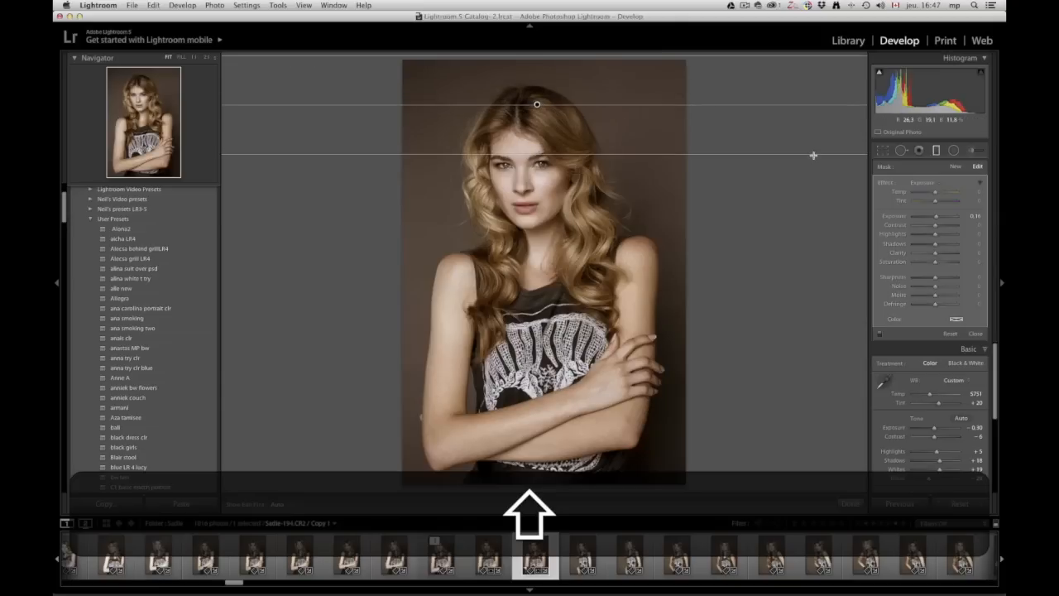
click(938, 150)
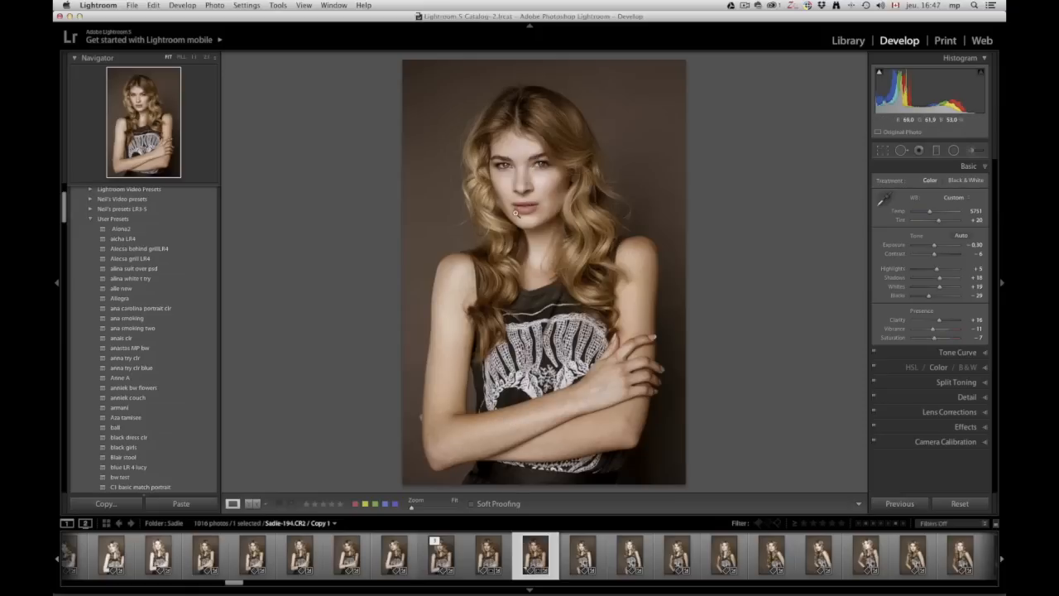
Compare the finished portrait with the two neighbouring Sadie-194-Edit.psd versions, ending on Sadie-194.CR2 / Copy 1.
click(522, 151)
click(490, 559)
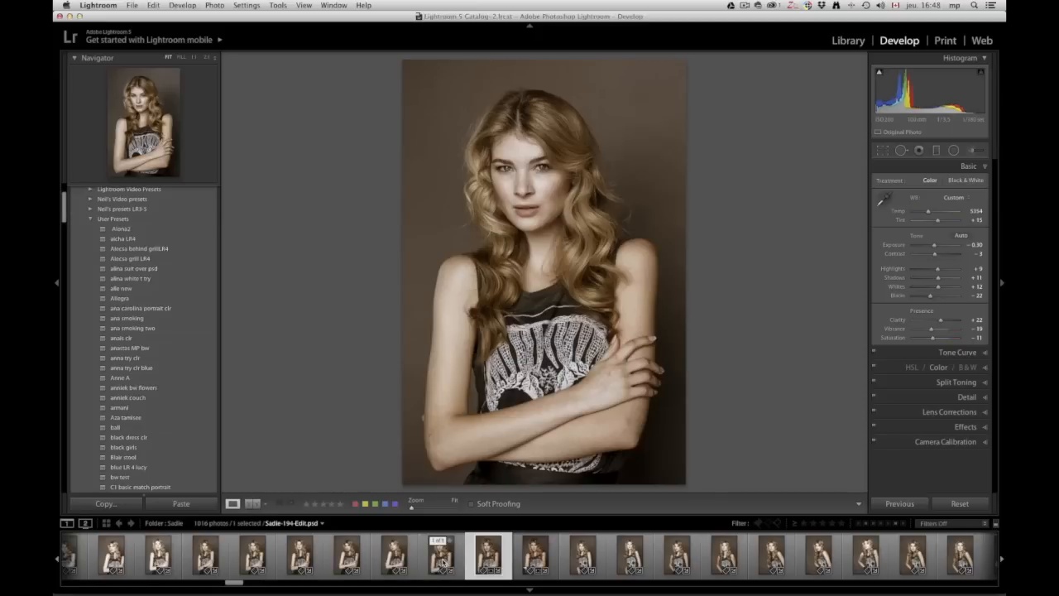
click(444, 562)
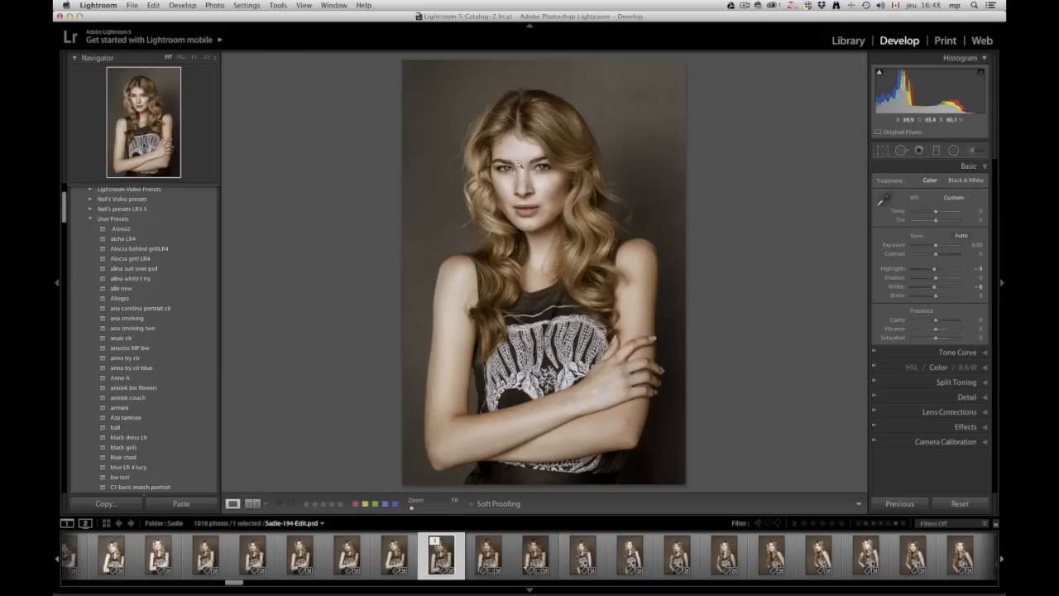
click(536, 562)
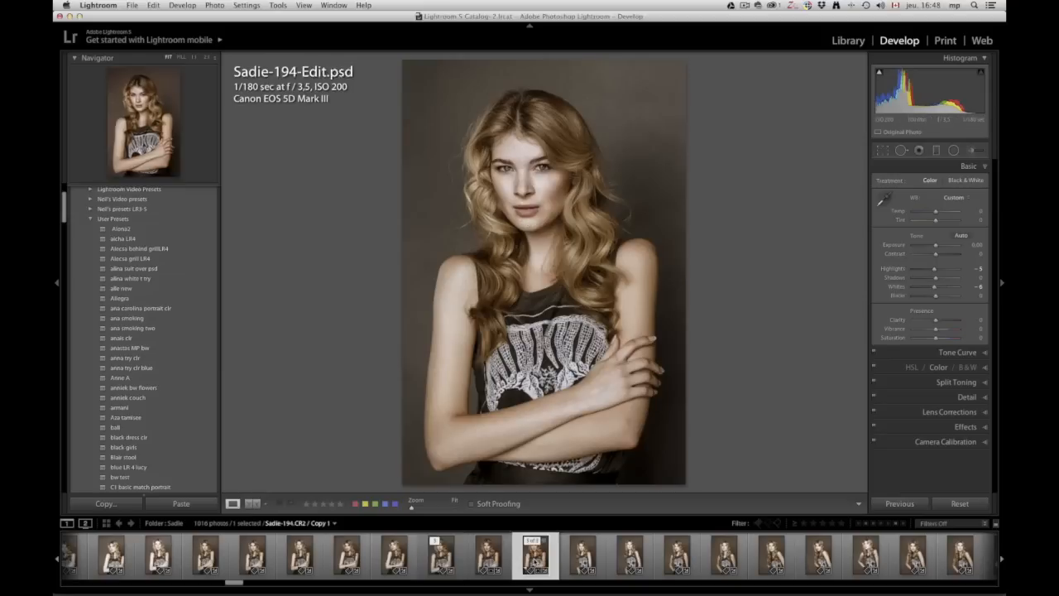